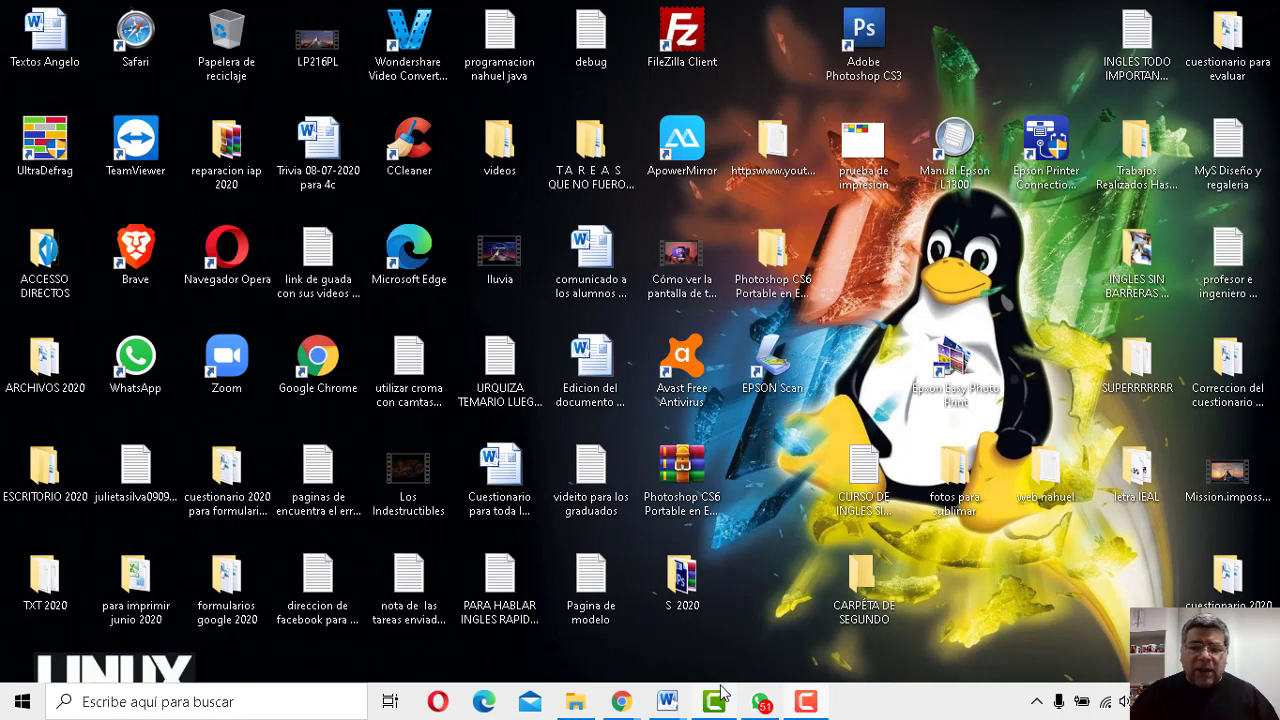
Switch to the SEXTO 31 DE AGOSTO worksheet and scroll through the comic to the ACTIVIDAD section and game image
mouse_move(667, 704)
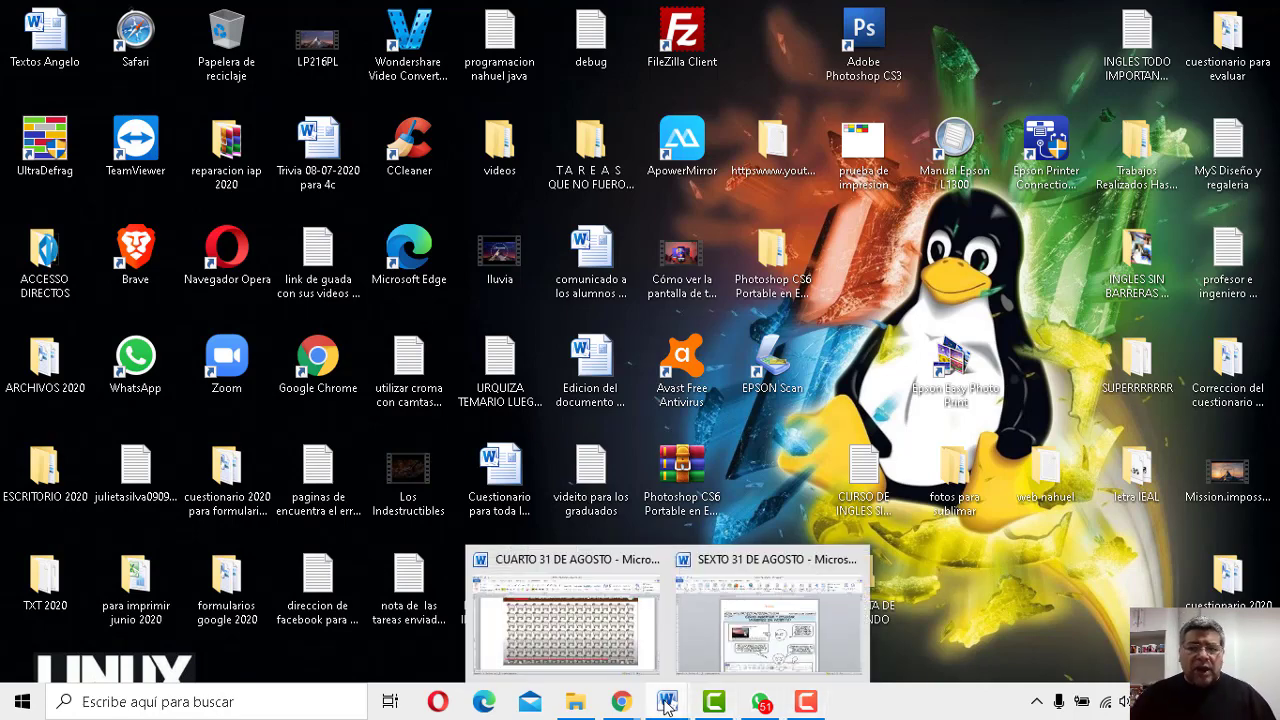
left_click(770, 567)
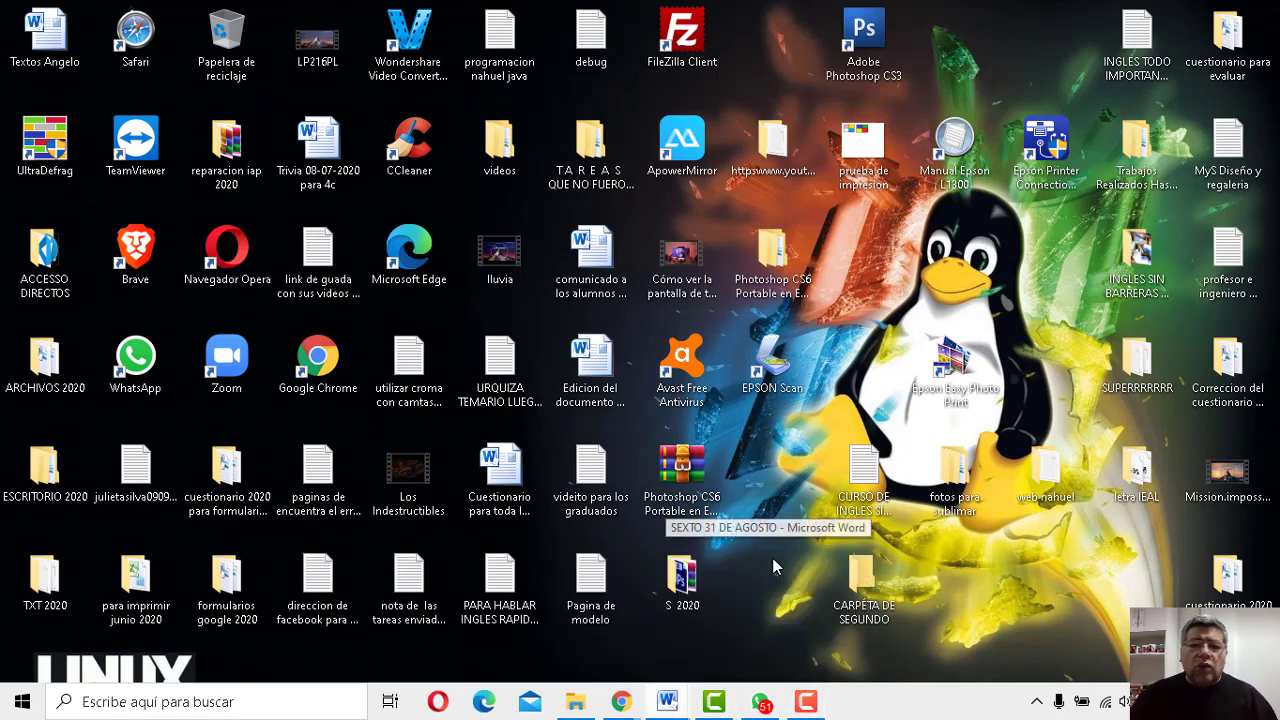
scroll(800, 530, "down", 1)
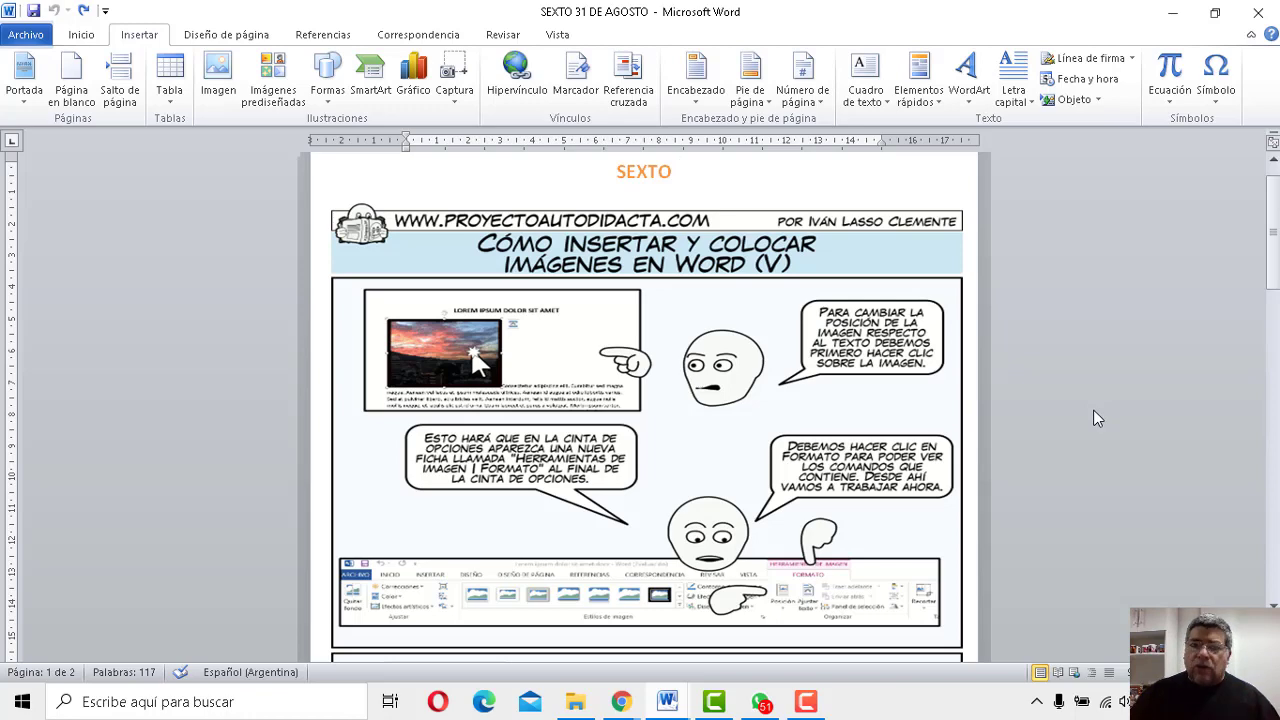
scroll(1091, 418, "down", 10)
scroll(1030, 410, "down", 3)
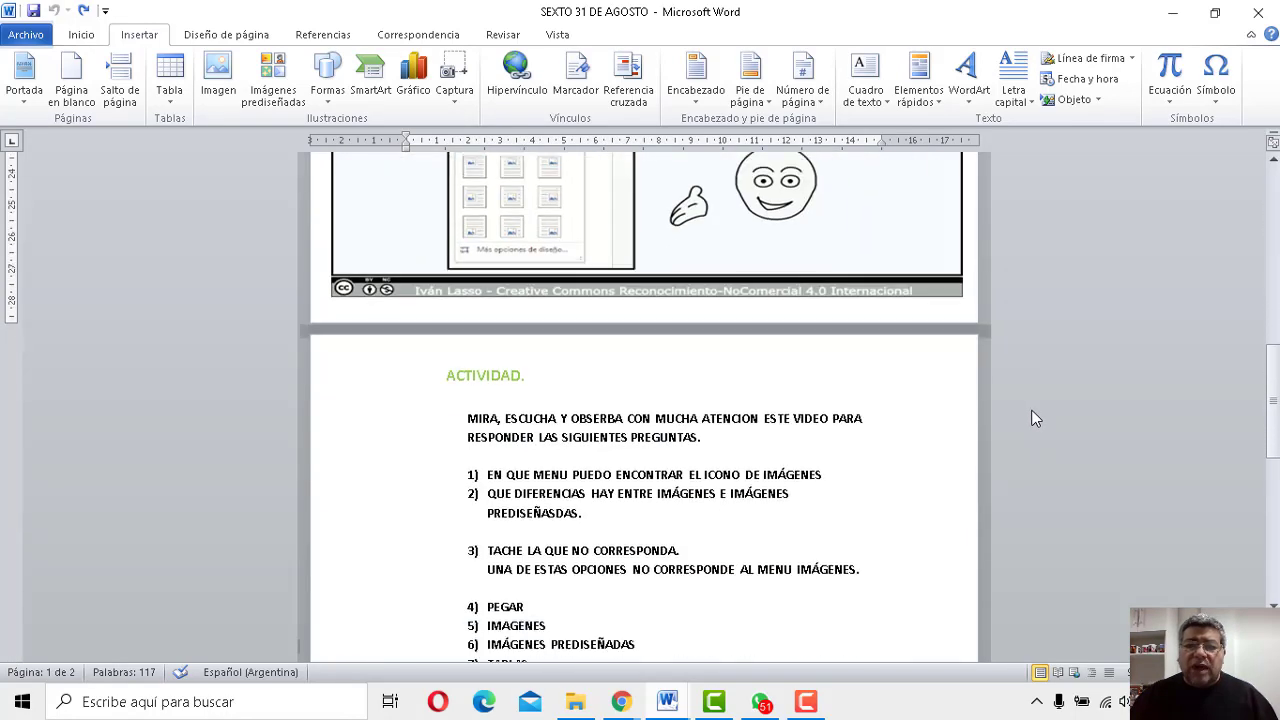
scroll(1040, 411, "up", 7)
scroll(1086, 372, "up", 2)
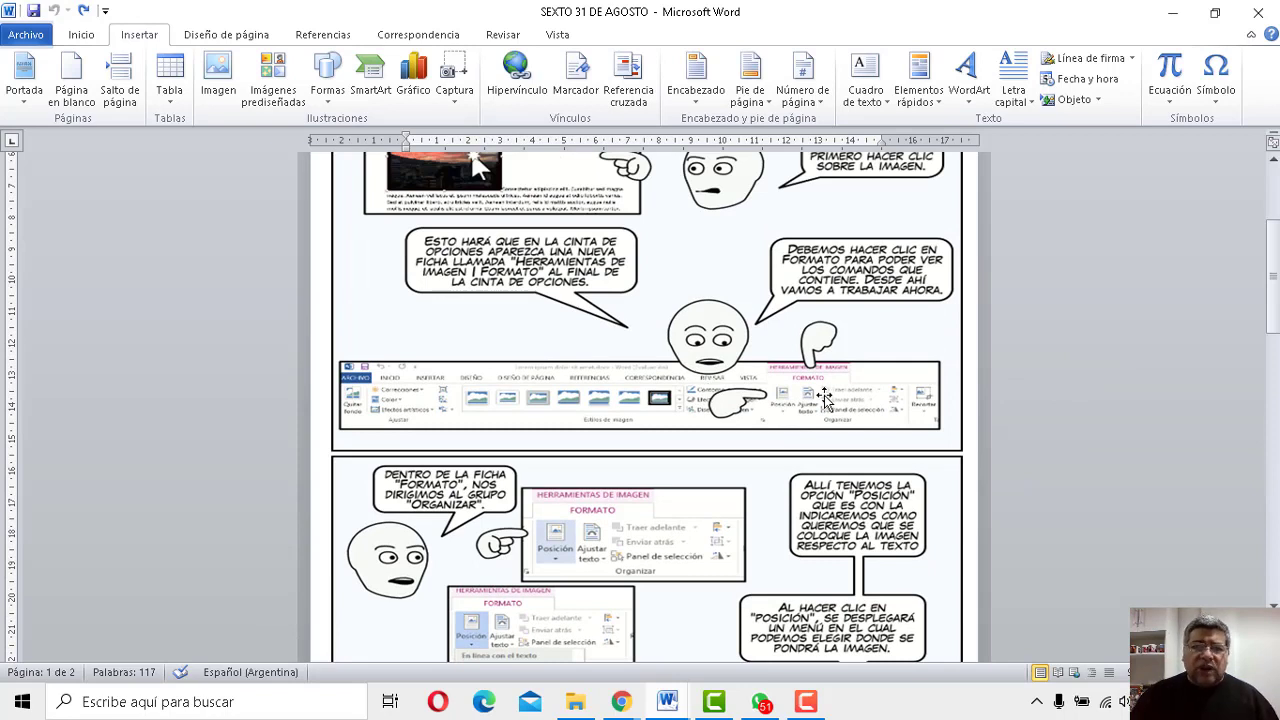
mouse_move(575, 700)
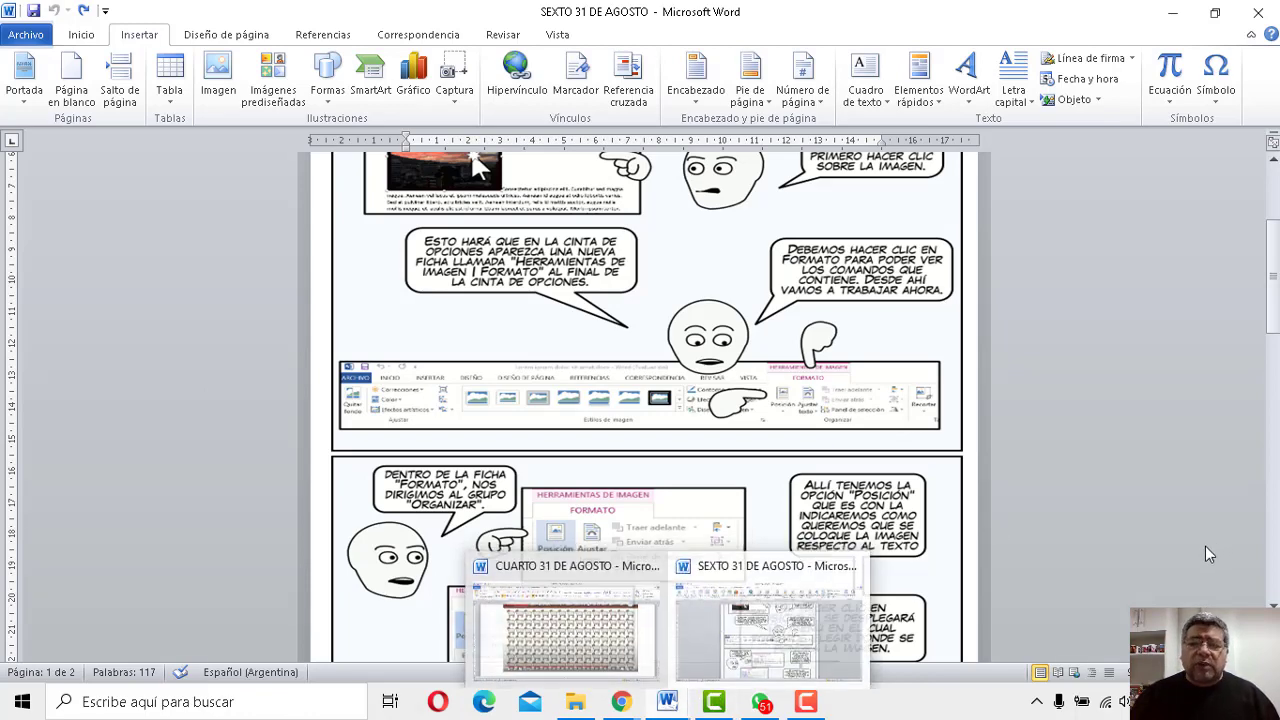
scroll(1201, 560, "down", 1)
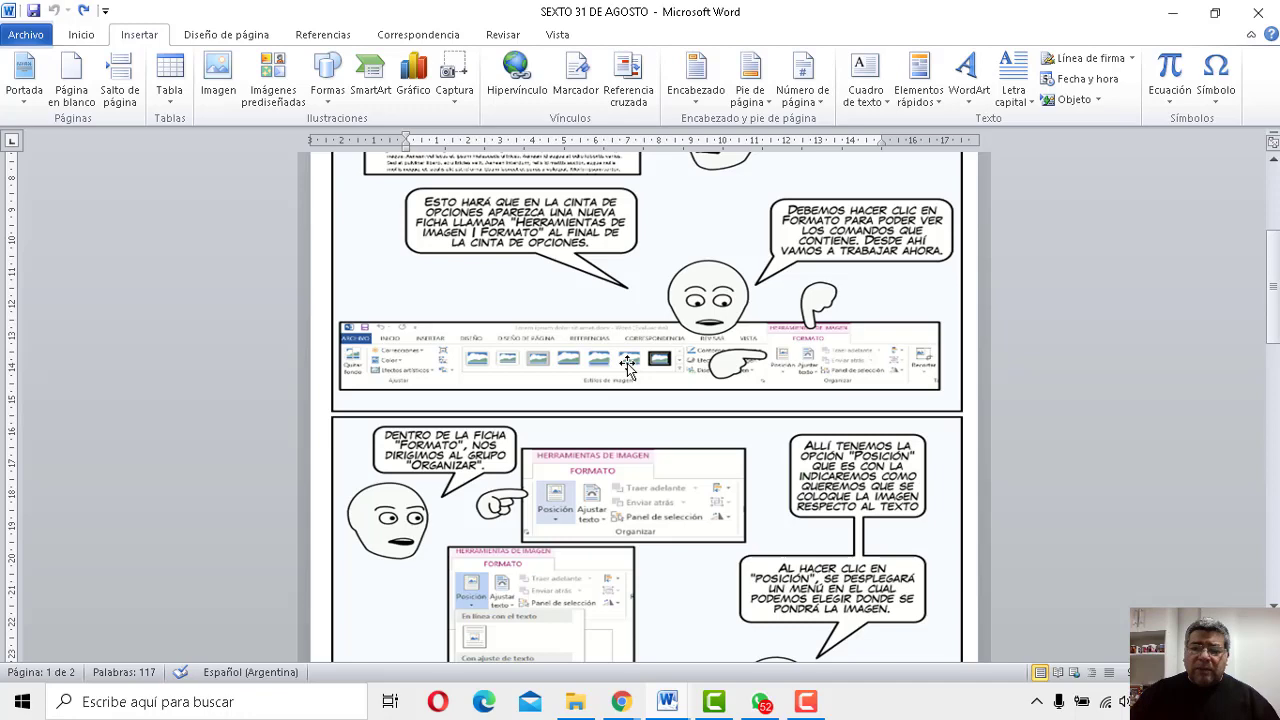
scroll(627, 363, "down", 10)
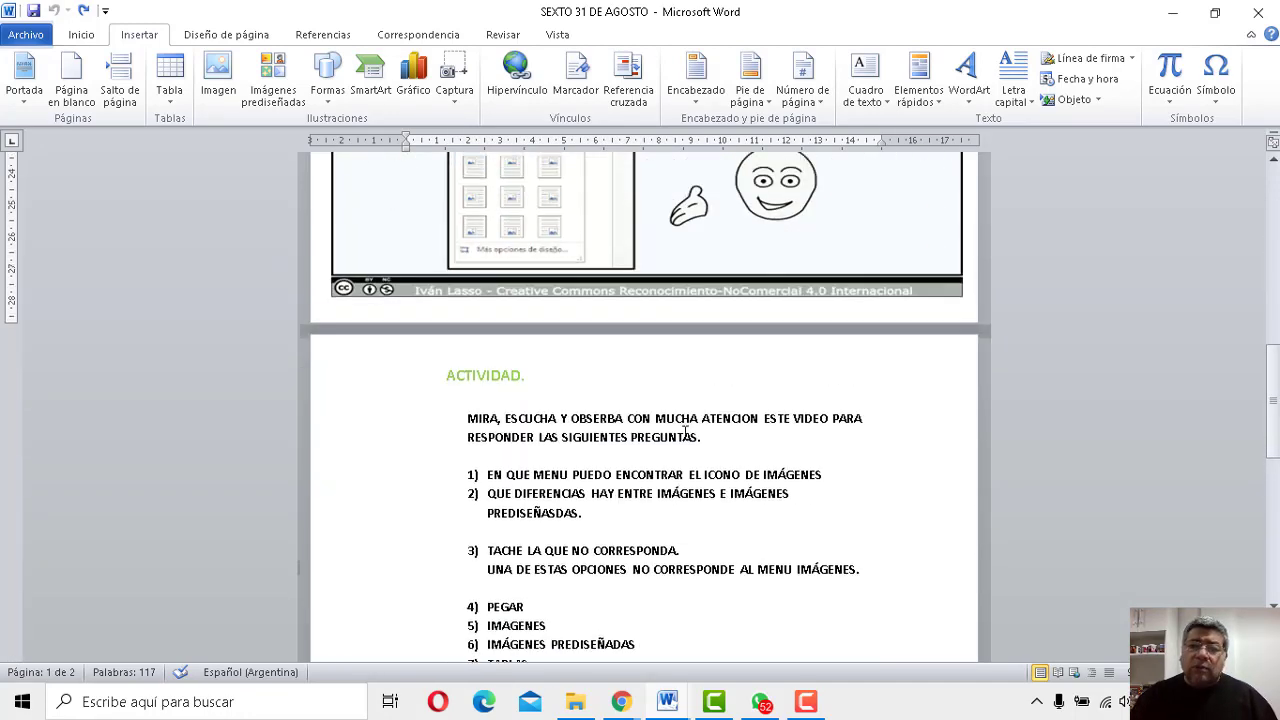
scroll(686, 430, "up", 4)
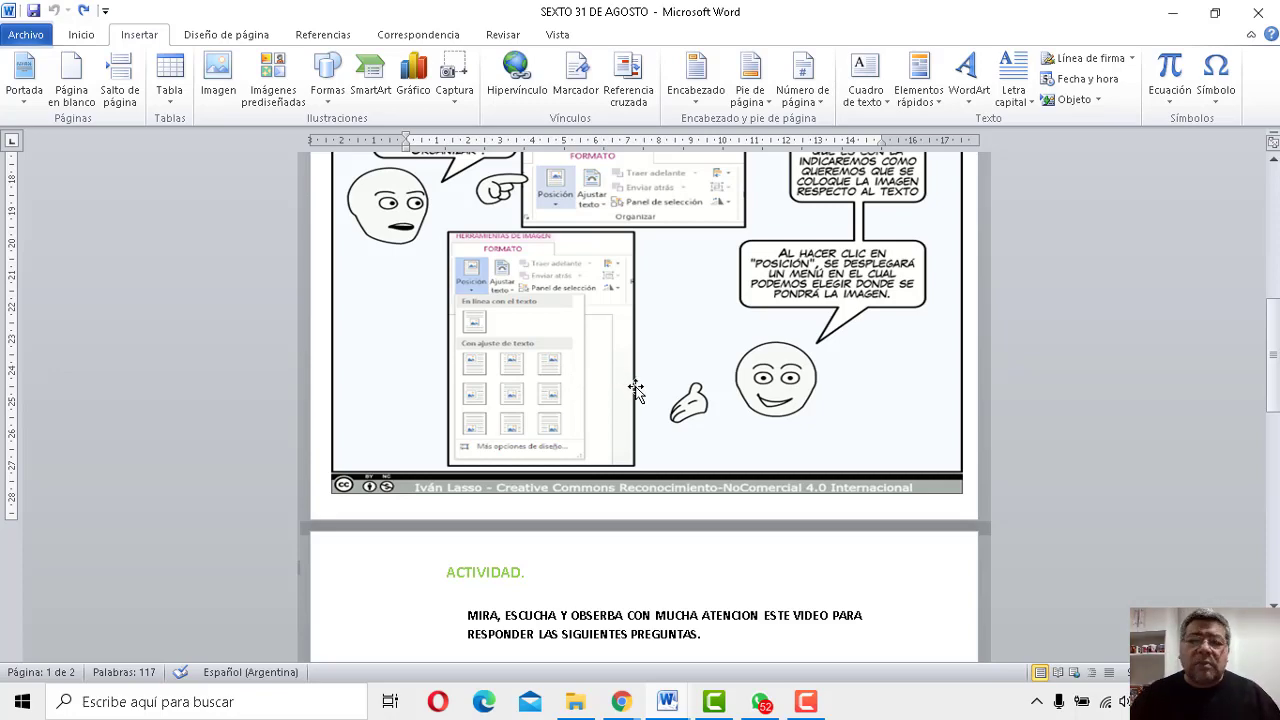
scroll(650, 437, "down", 15)
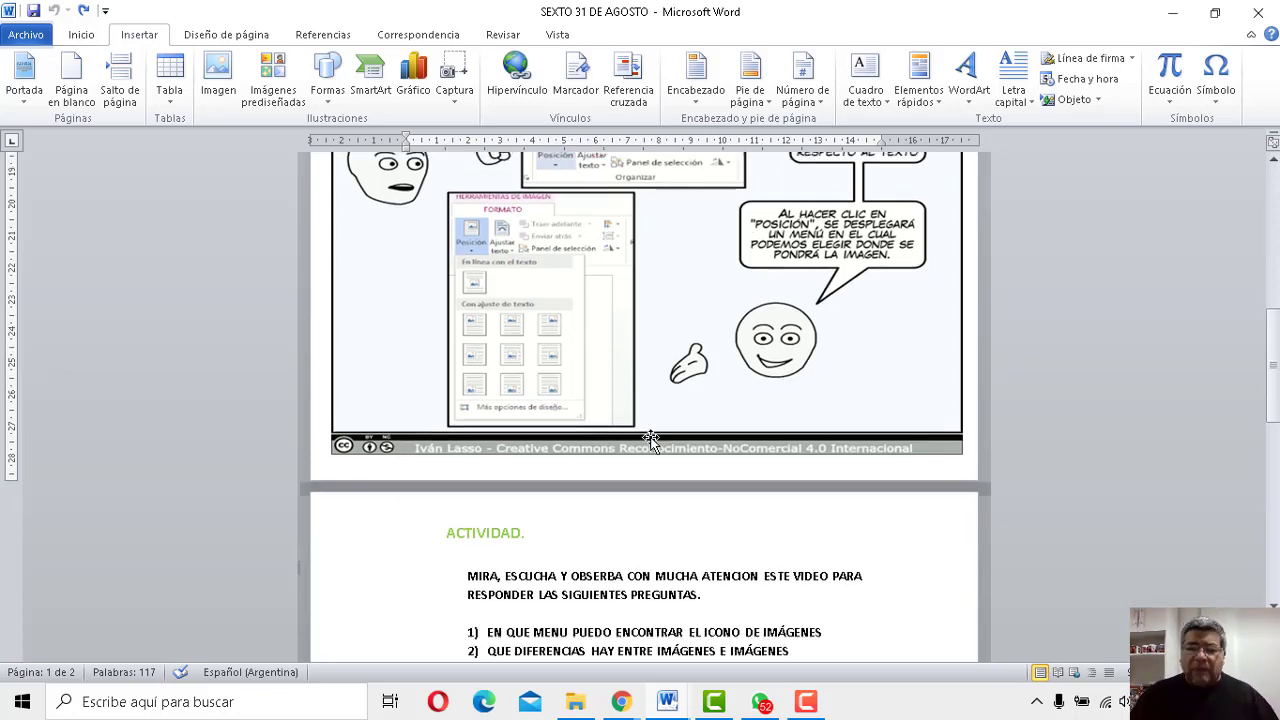
scroll(645, 435, "up", 1)
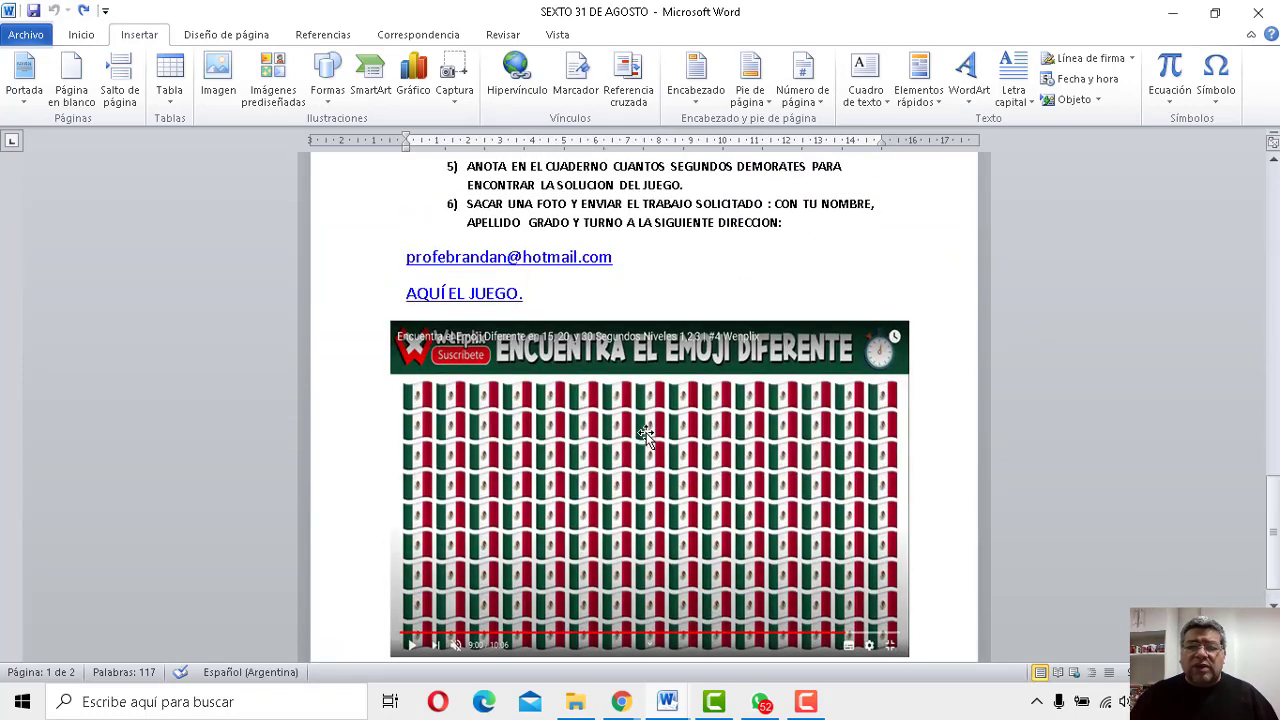
scroll(655, 420, "down", 1)
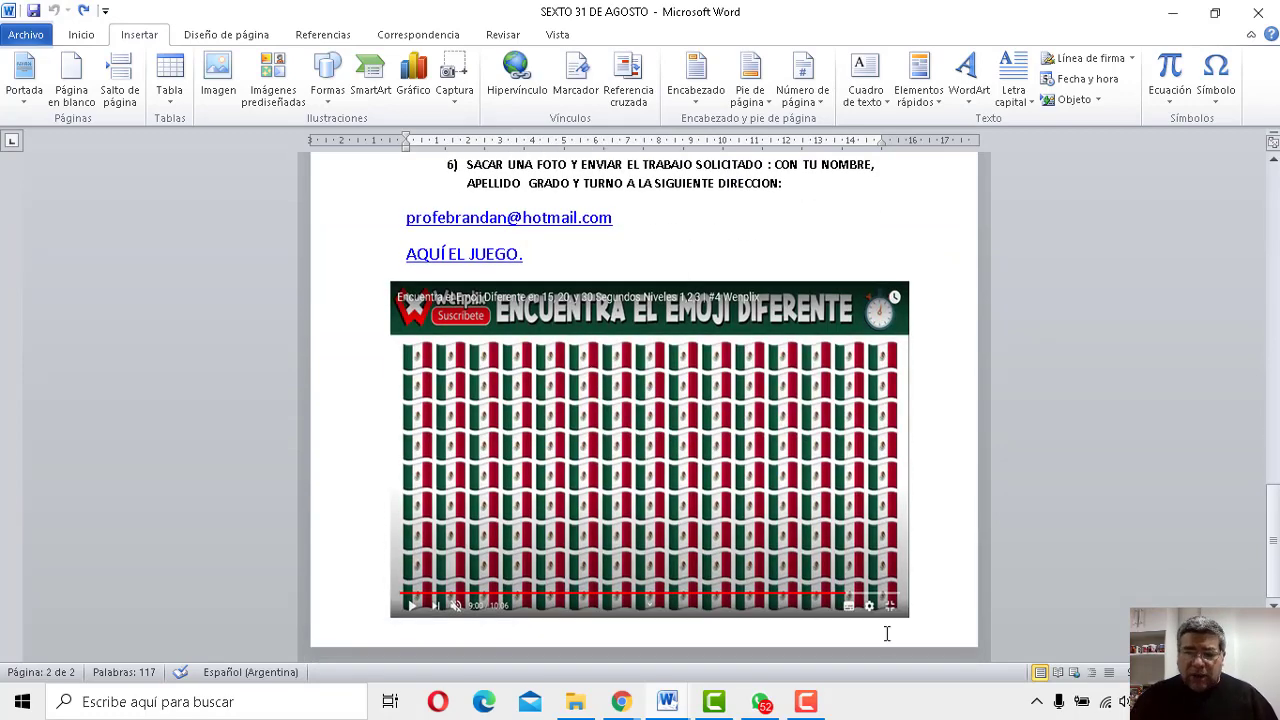
Shrink the Encuentra el emoji diferente game image by dragging its corner handle
left_click(862, 594)
left_click_drag(908, 619, 634, 428)
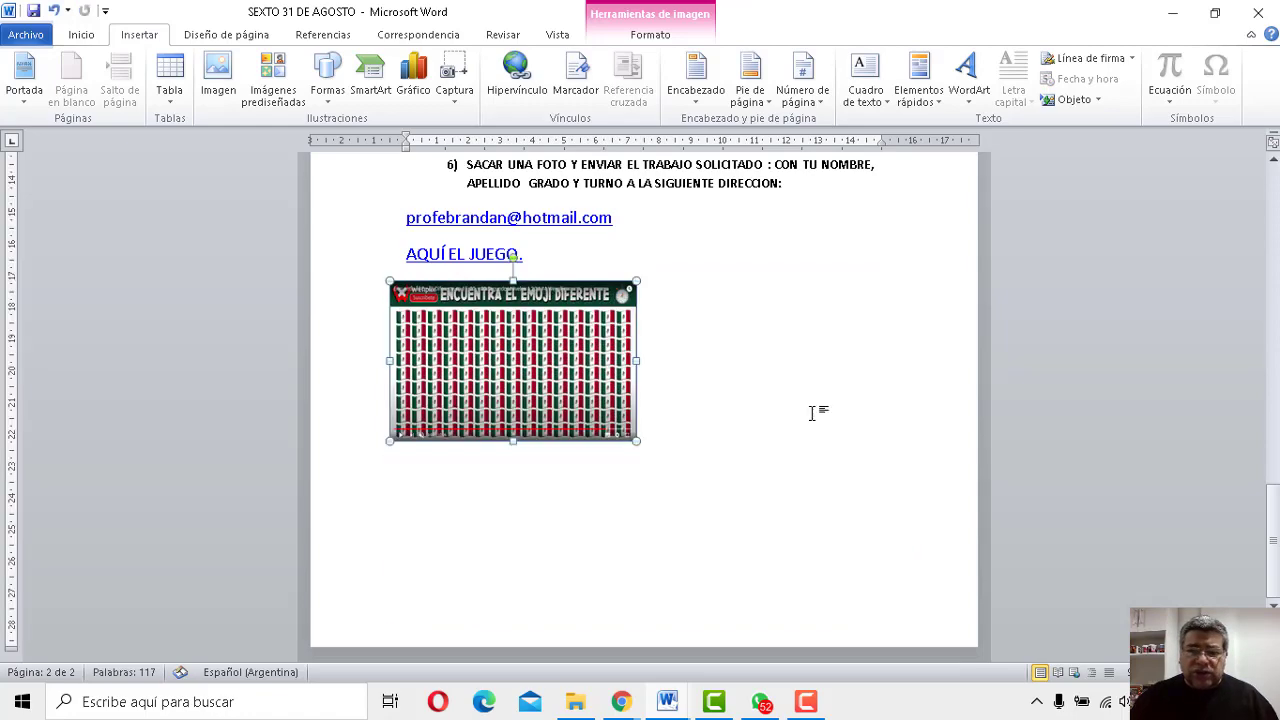
scroll(749, 431, "up", 3)
scroll(749, 440, "down", 2)
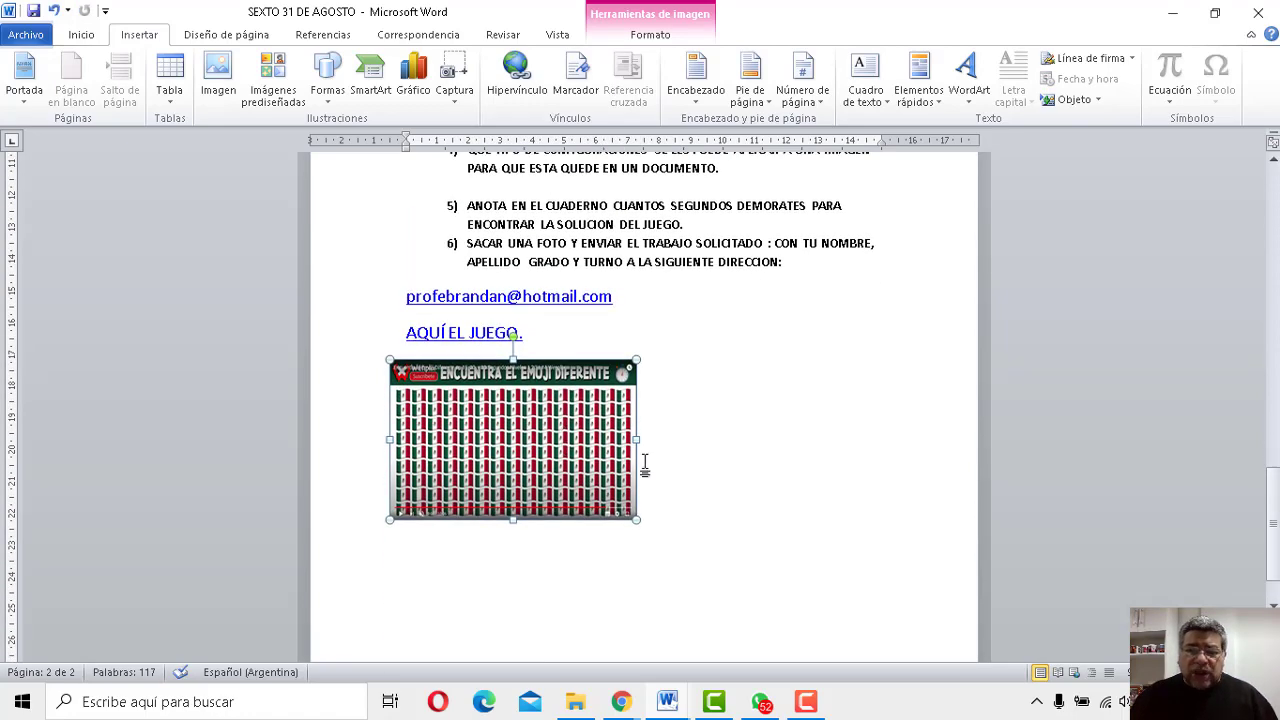
scroll(645, 467, "up", 1)
Drag the game image up into the activity question list beside question 3
left_click_drag(497, 526, 694, 337)
scroll(694, 337, "up", 2)
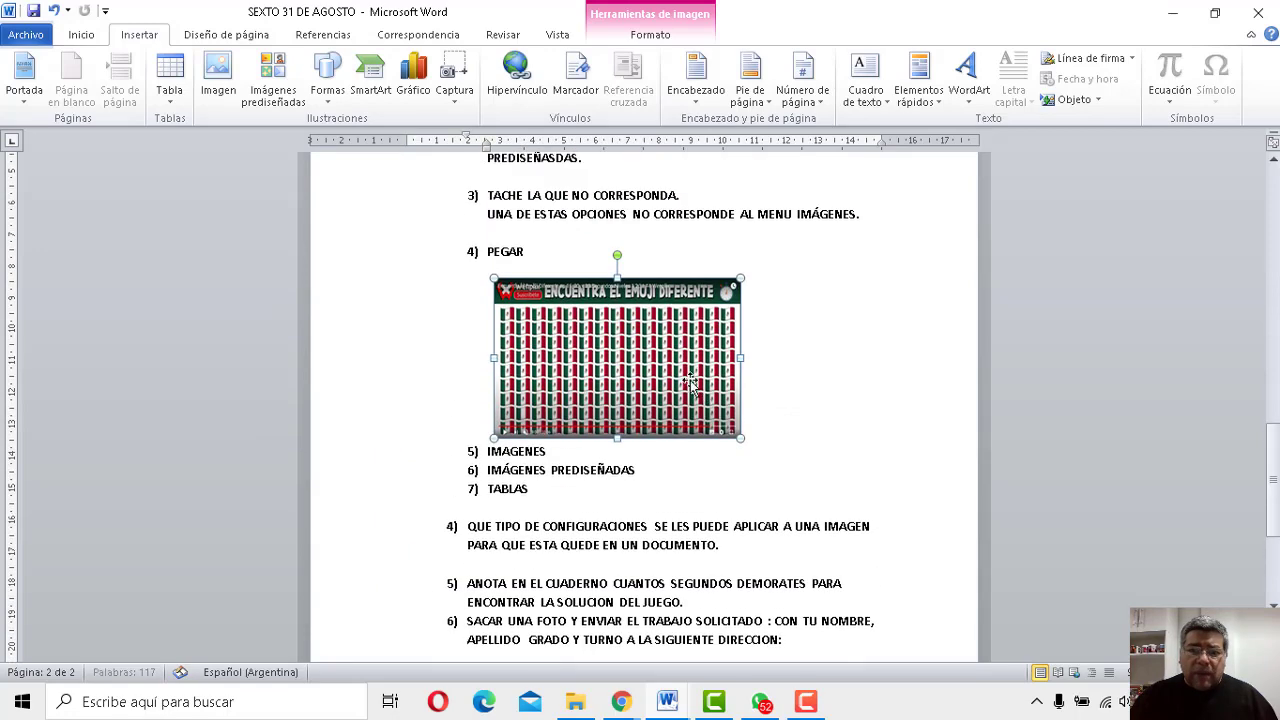
left_click_drag(690, 383, 688, 349)
scroll(688, 349, "up", 3)
left_click_drag(628, 415, 650, 292)
left_click_drag(757, 429, 811, 459)
left_click_drag(720, 390, 748, 443)
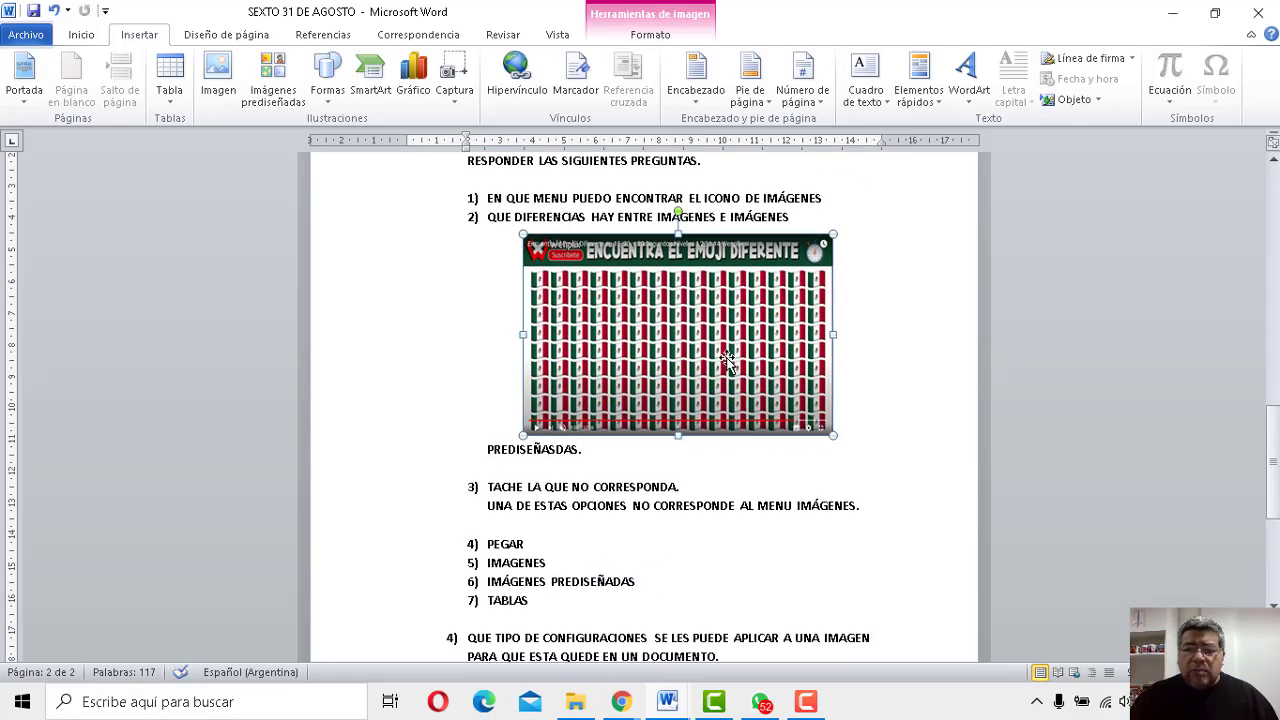
left_click_drag(727, 360, 690, 428)
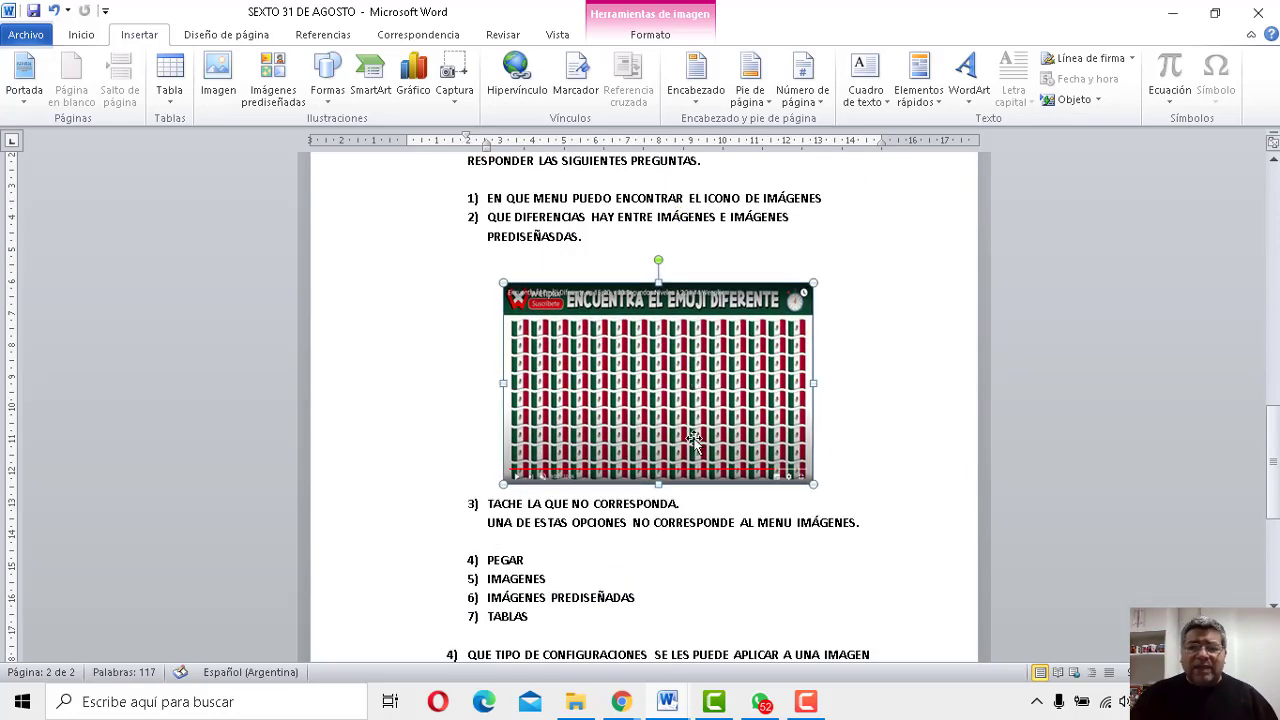
left_click_drag(686, 383, 698, 432)
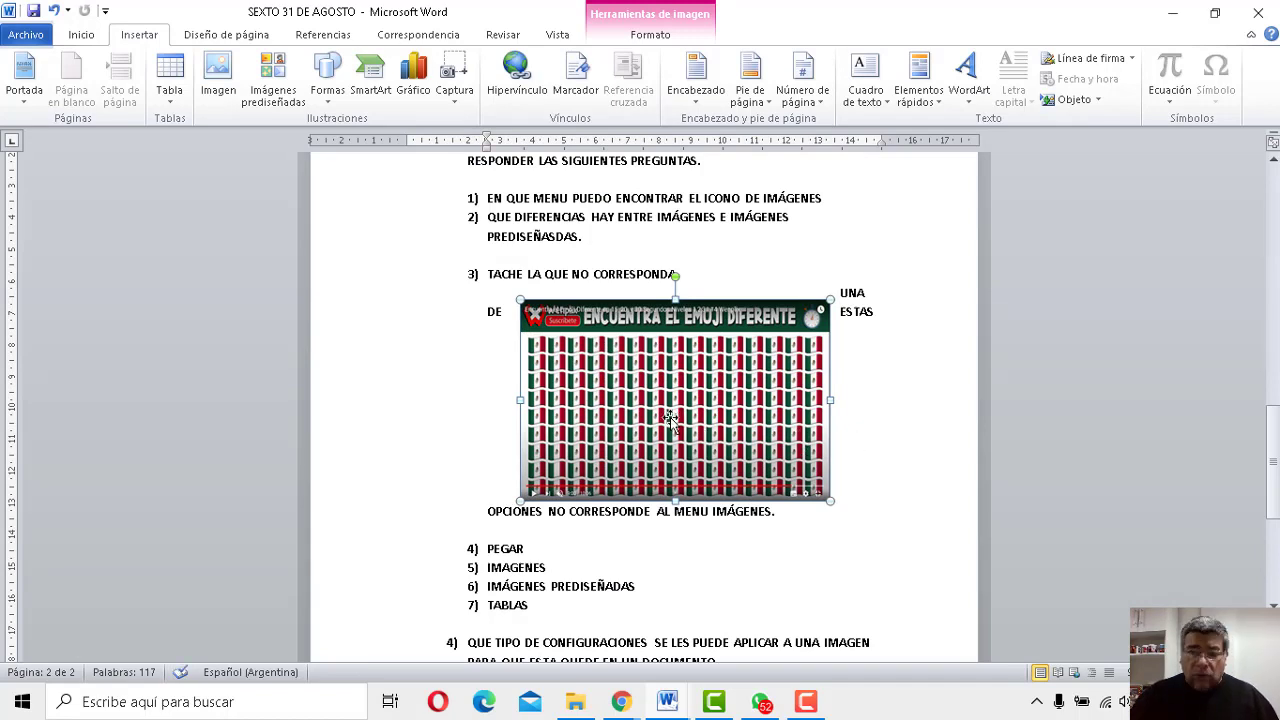
Set the game image's text wrapping to Delante del texto
right_click(643, 402)
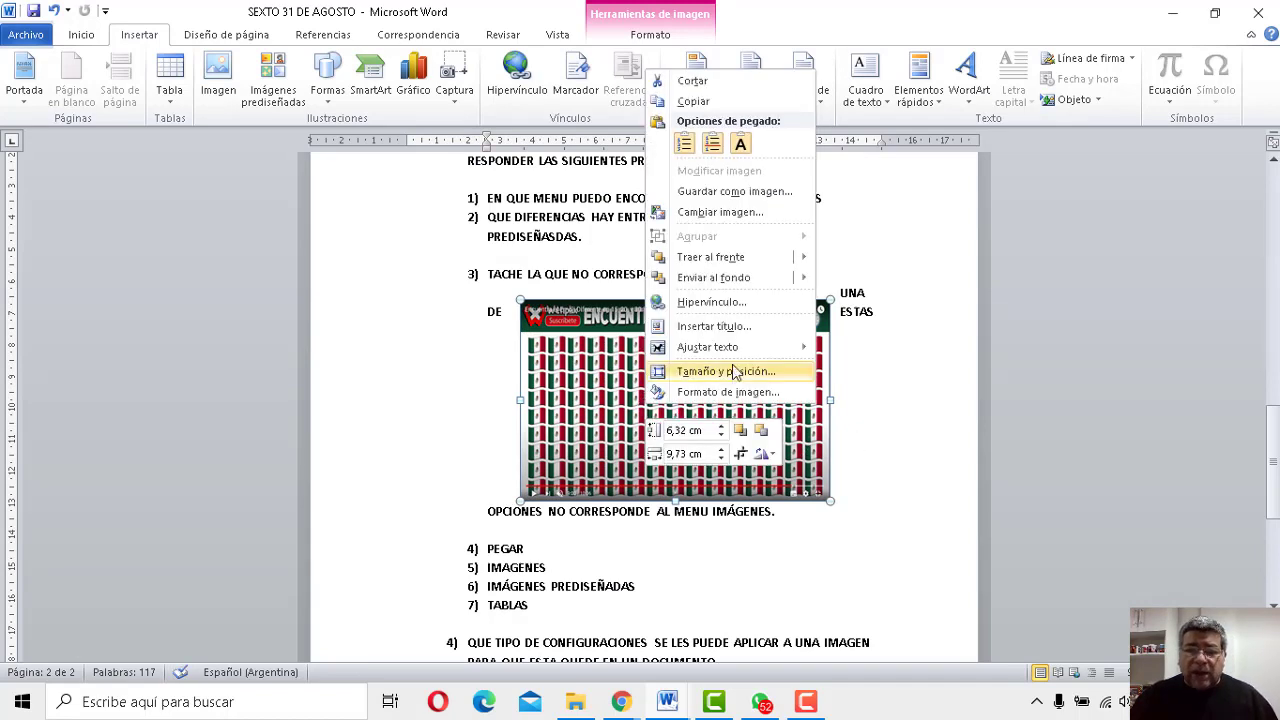
mouse_move(705, 360)
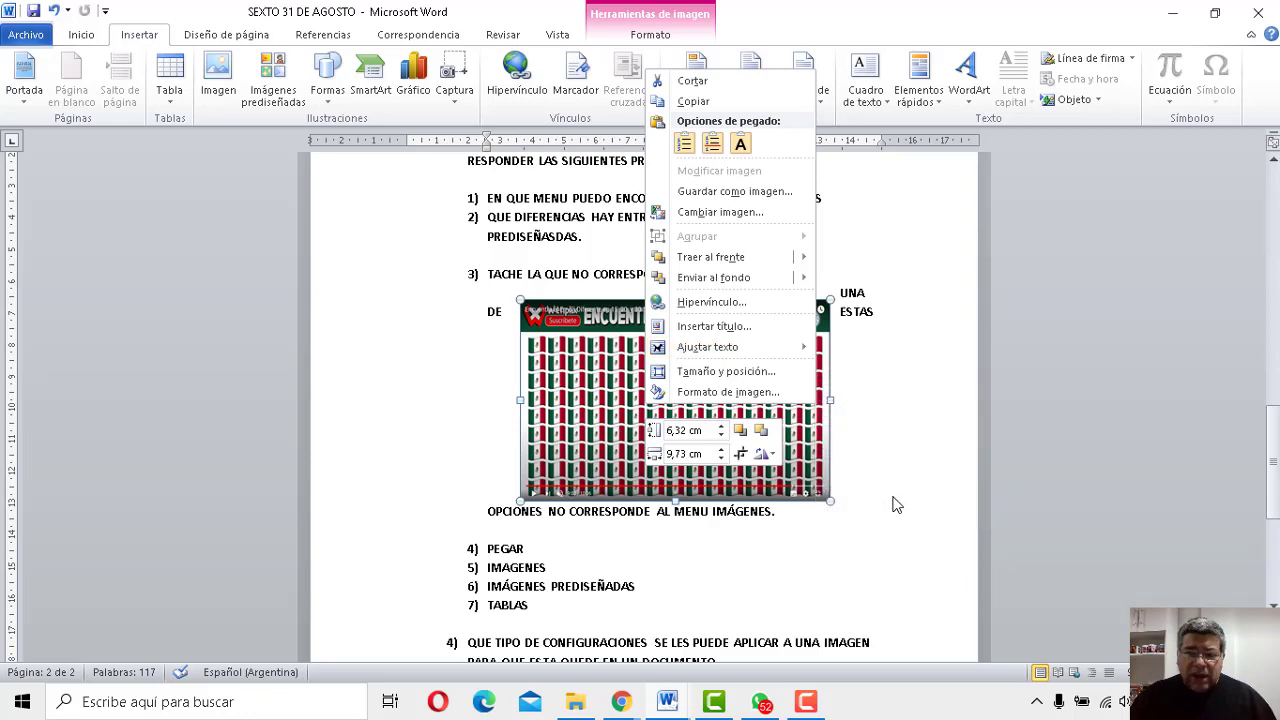
mouse_move(760, 350)
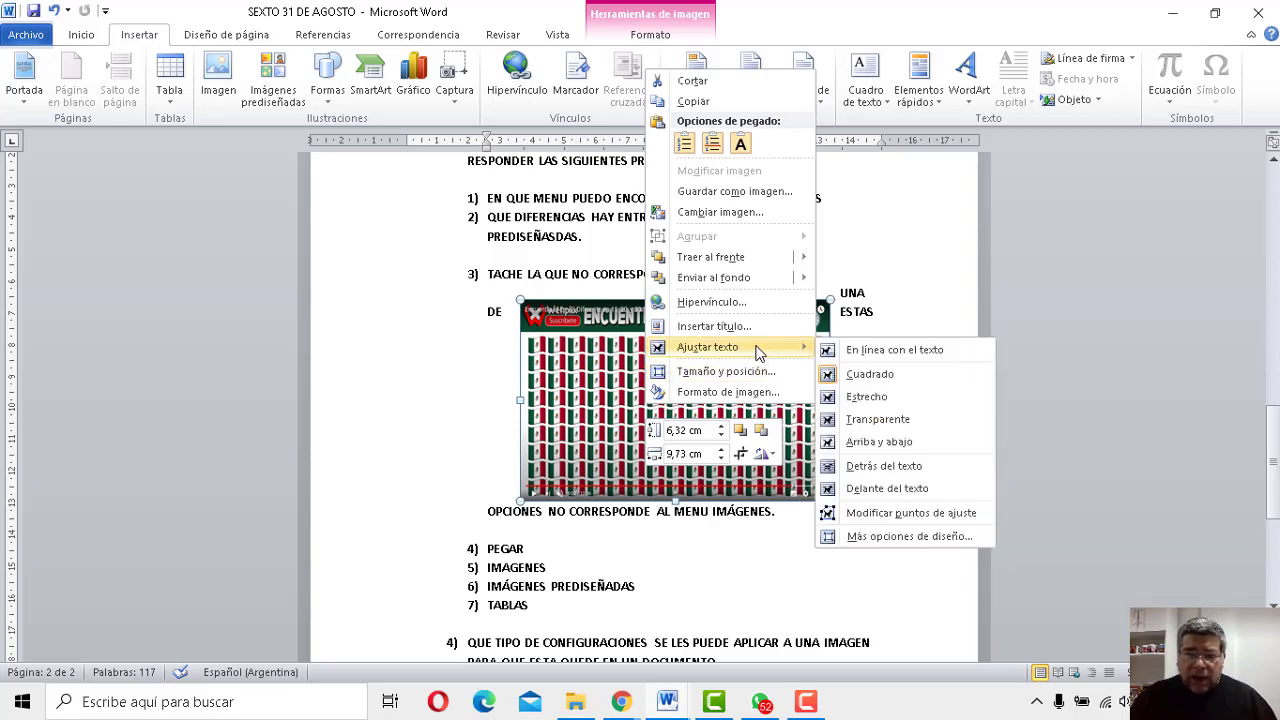
left_click(868, 490)
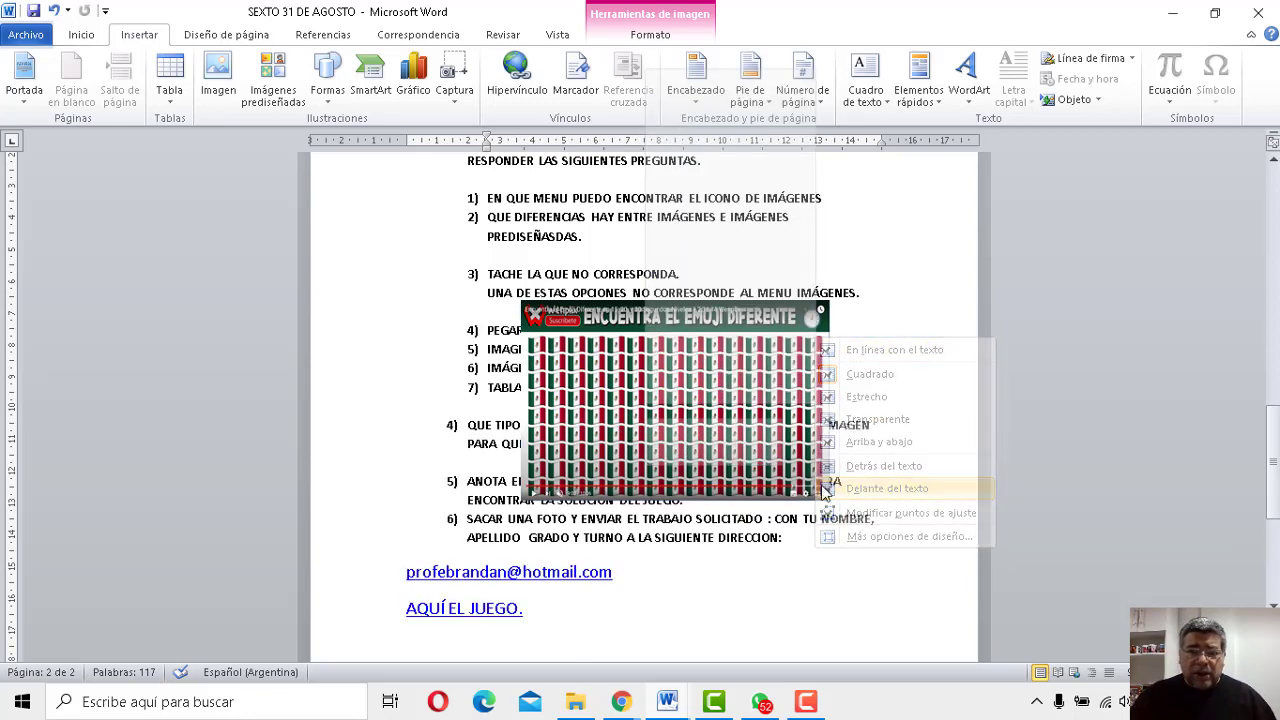
Move and enlarge the floating game image over questions 3 to 6
left_click_drag(727, 415, 680, 383)
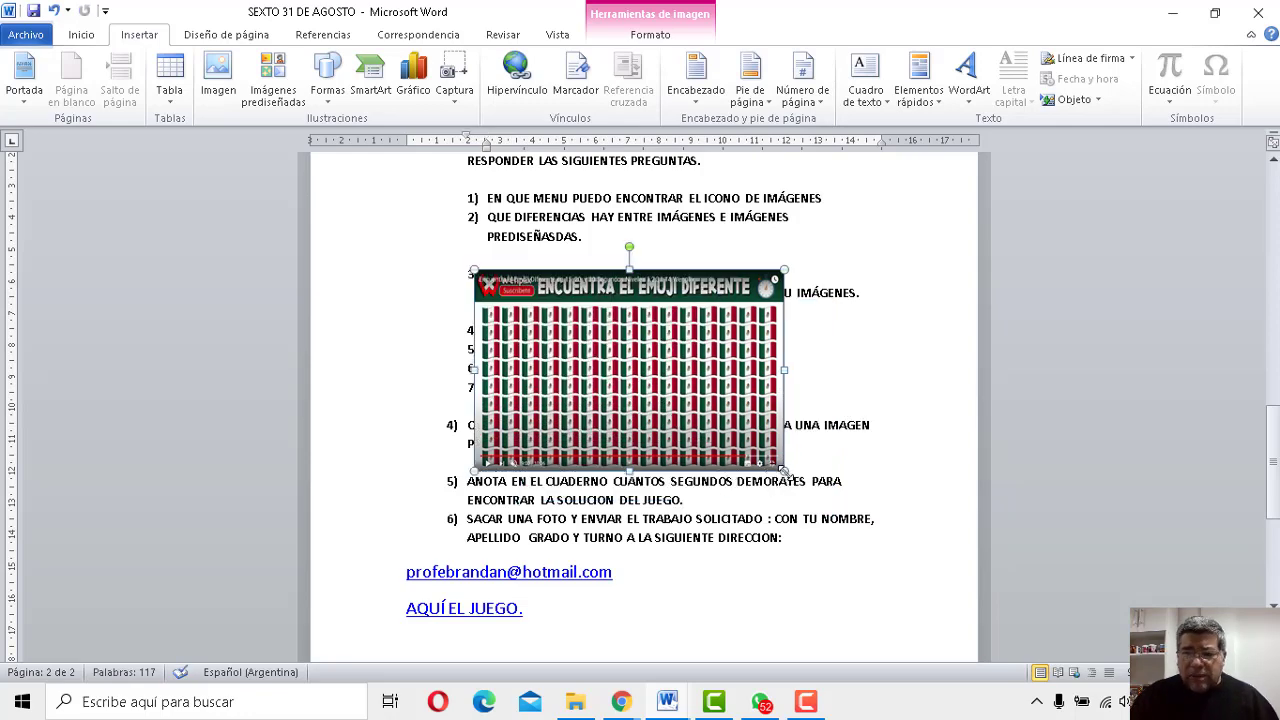
left_click_drag(783, 470, 876, 520)
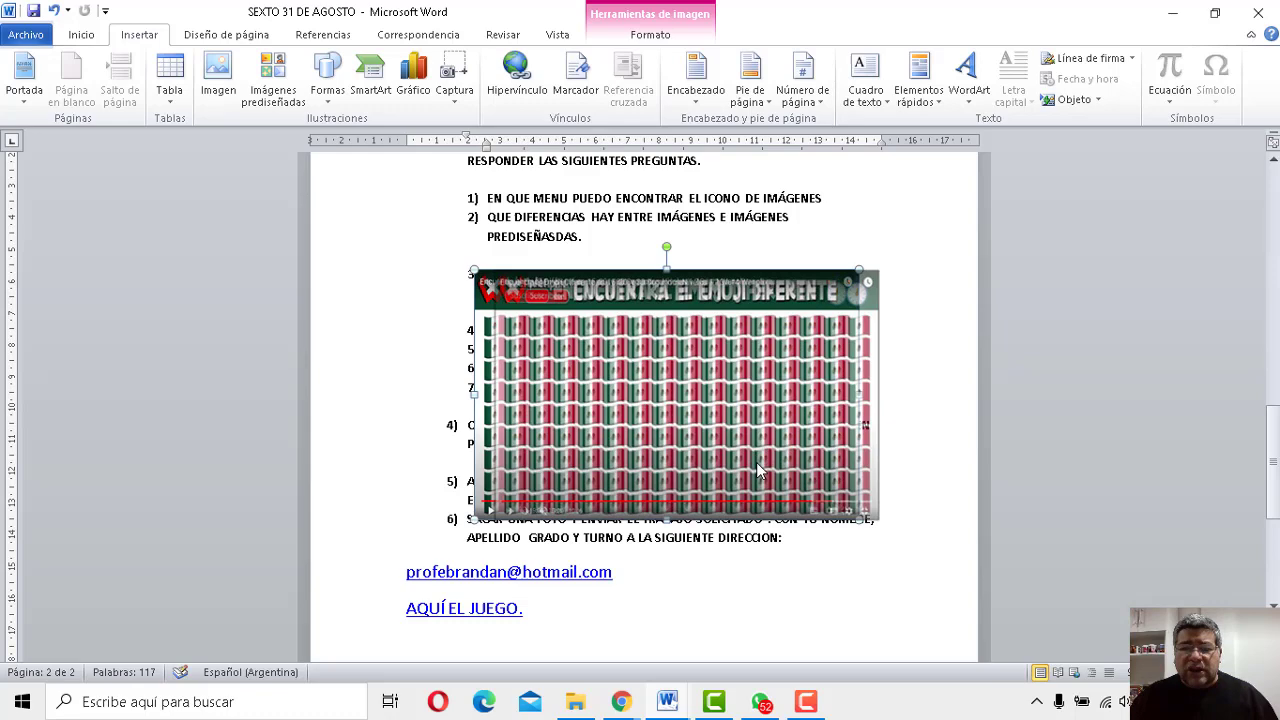
left_click_drag(757, 470, 757, 472)
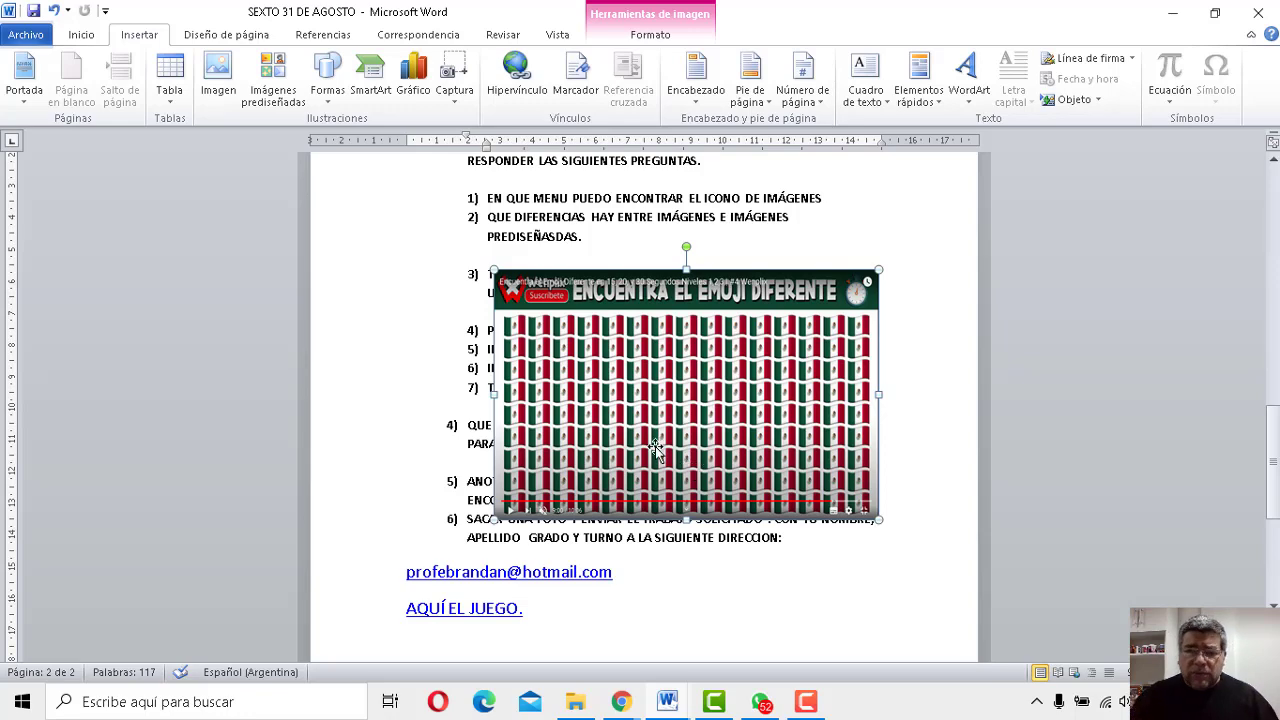
Set the game image's text wrapping to Detrás del texto
right_click(654, 404)
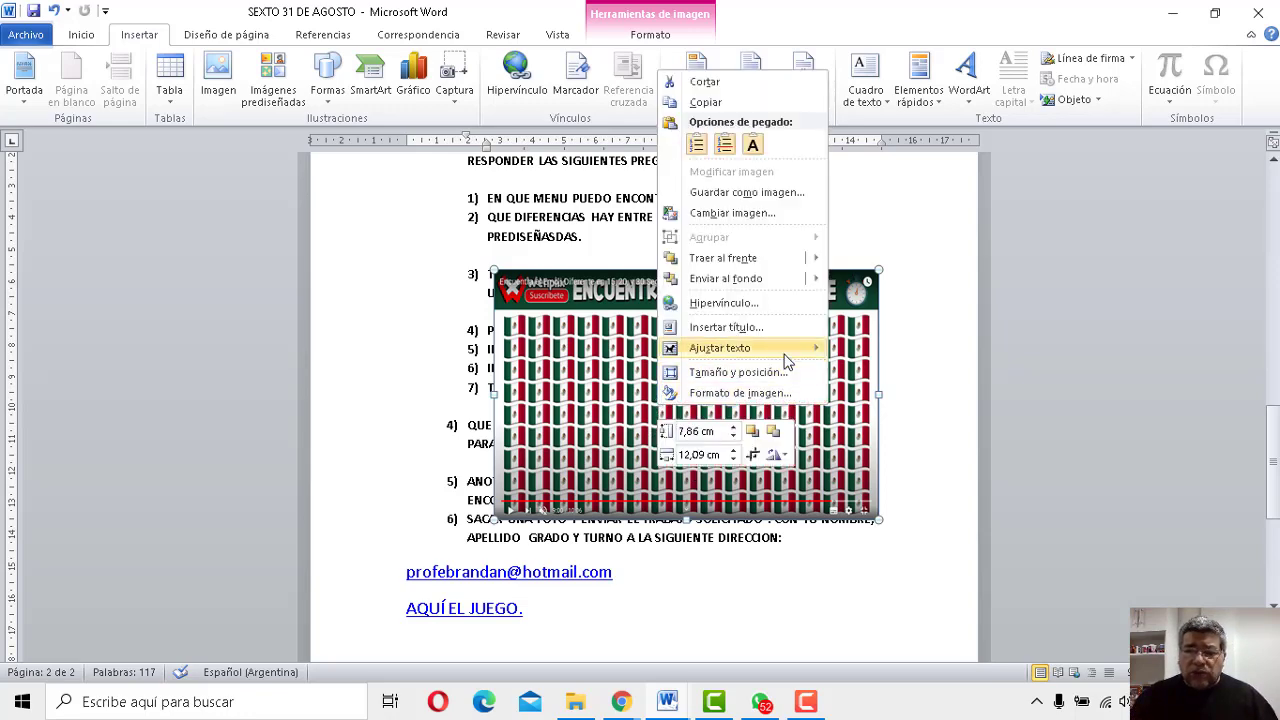
mouse_move(786, 362)
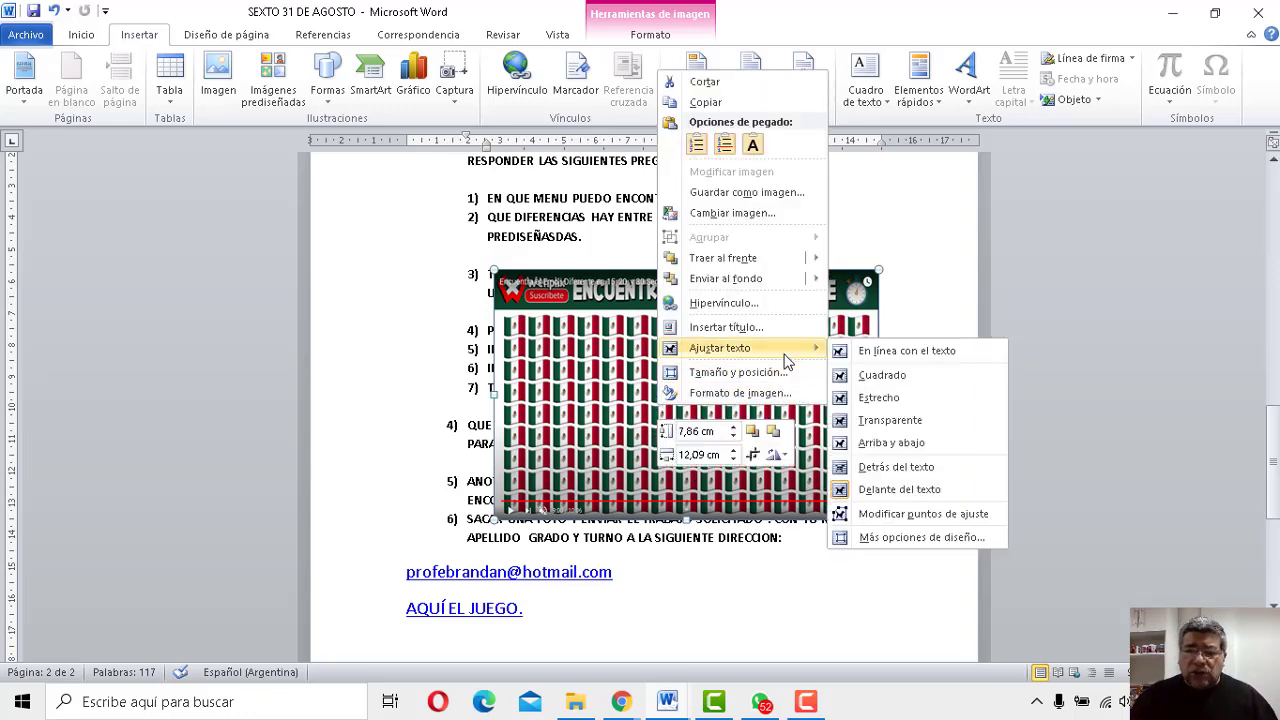
left_click(921, 467)
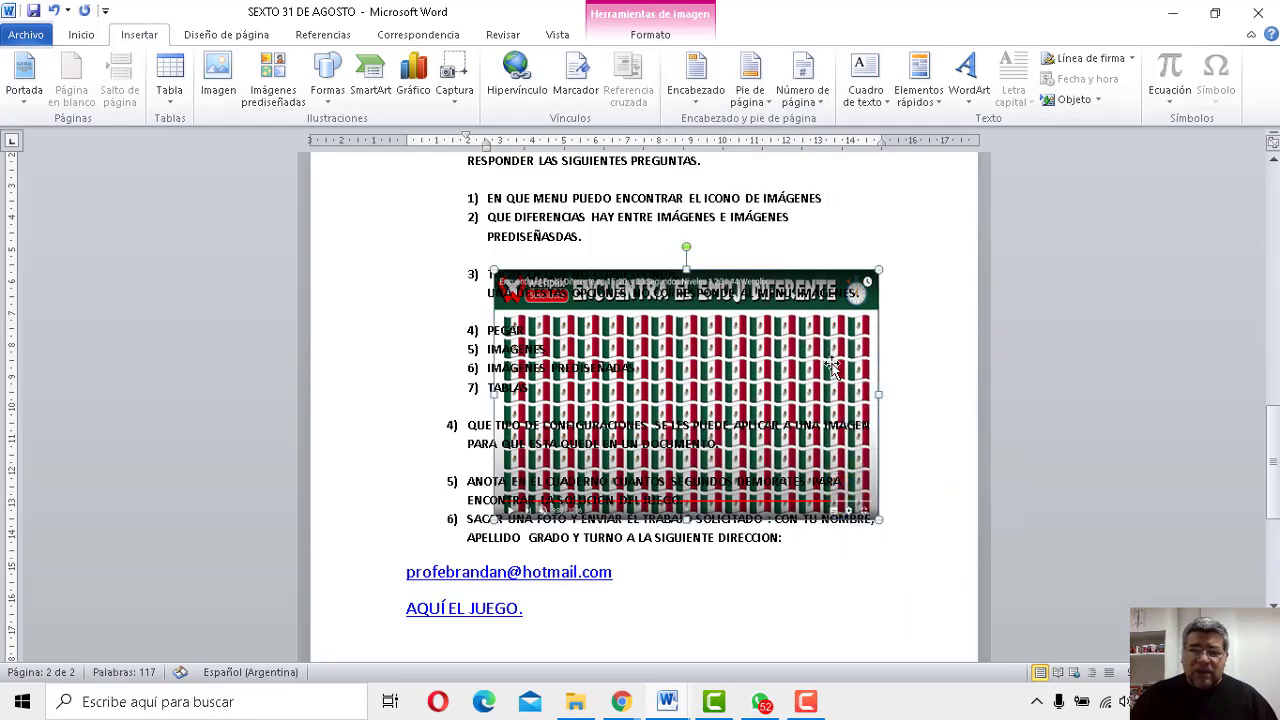
Reposition the image behind the text so it sits over questions 2 to 5
left_click_drag(831, 382, 792, 470)
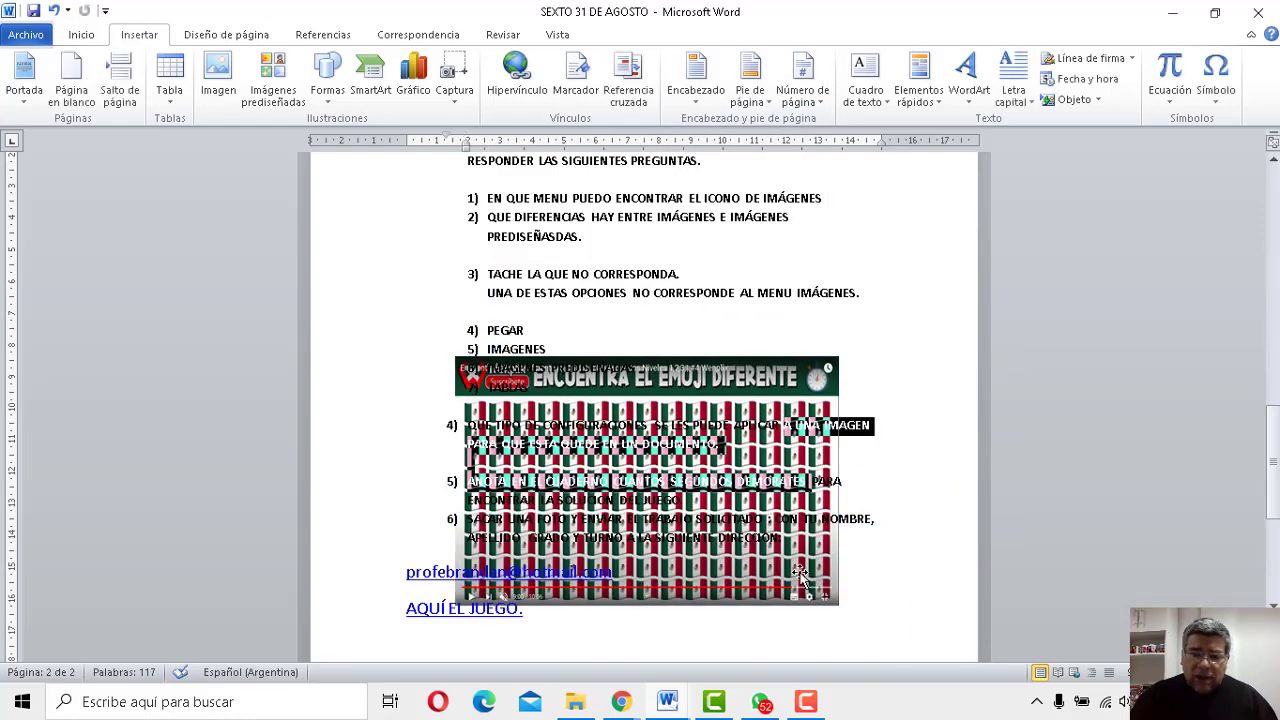
left_click_drag(807, 580, 825, 440)
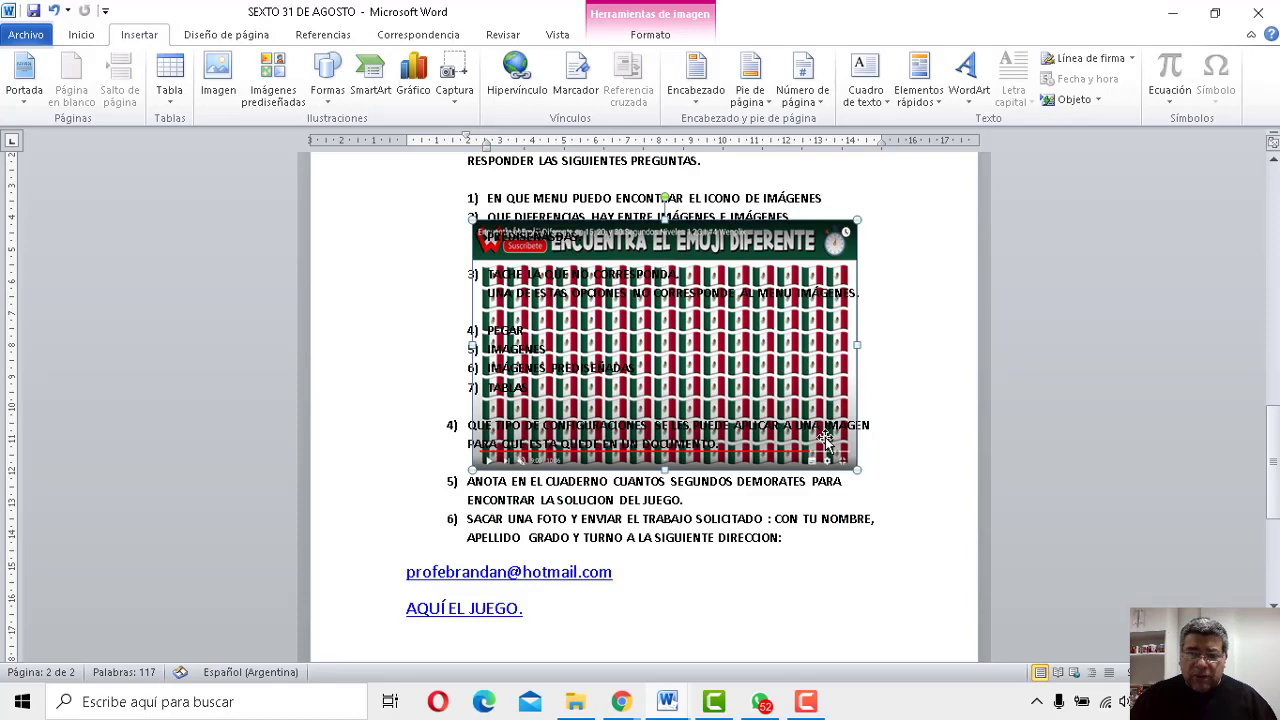
left_click_drag(817, 385, 775, 393)
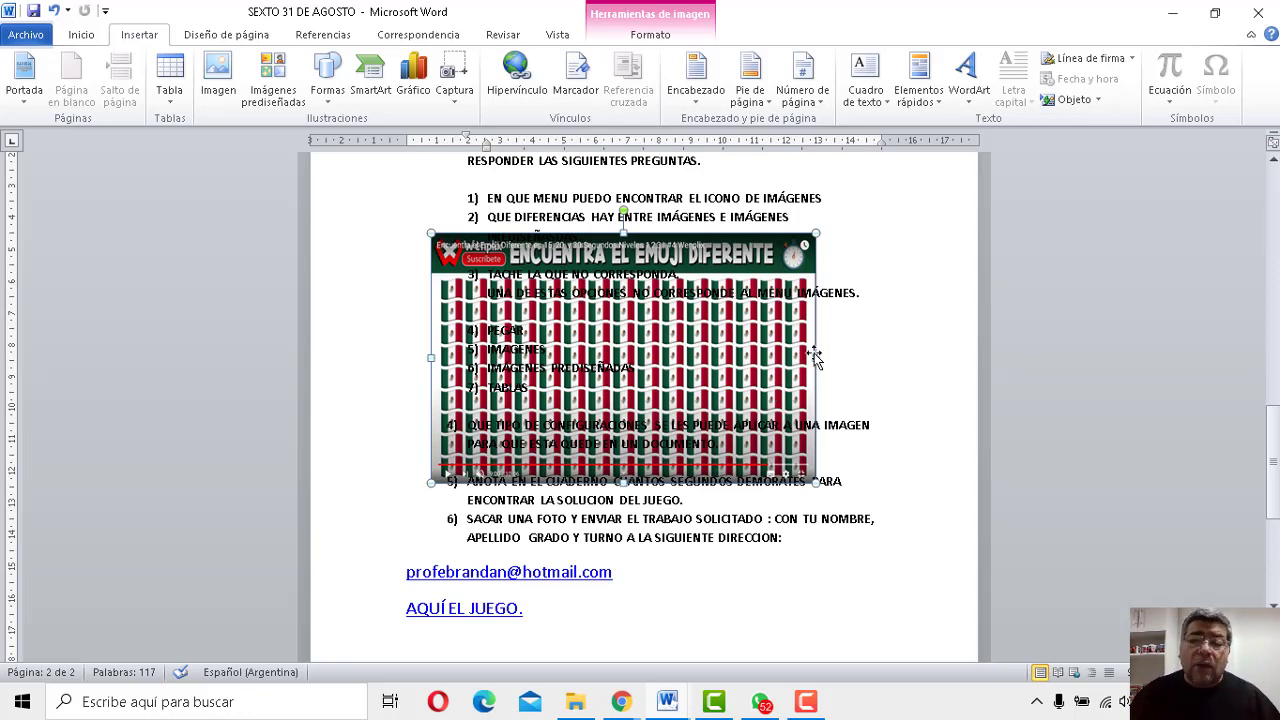
left_click_drag(768, 332, 766, 286)
Change the game image's wrapping to sit behind the text, then deselect it
right_click(760, 333)
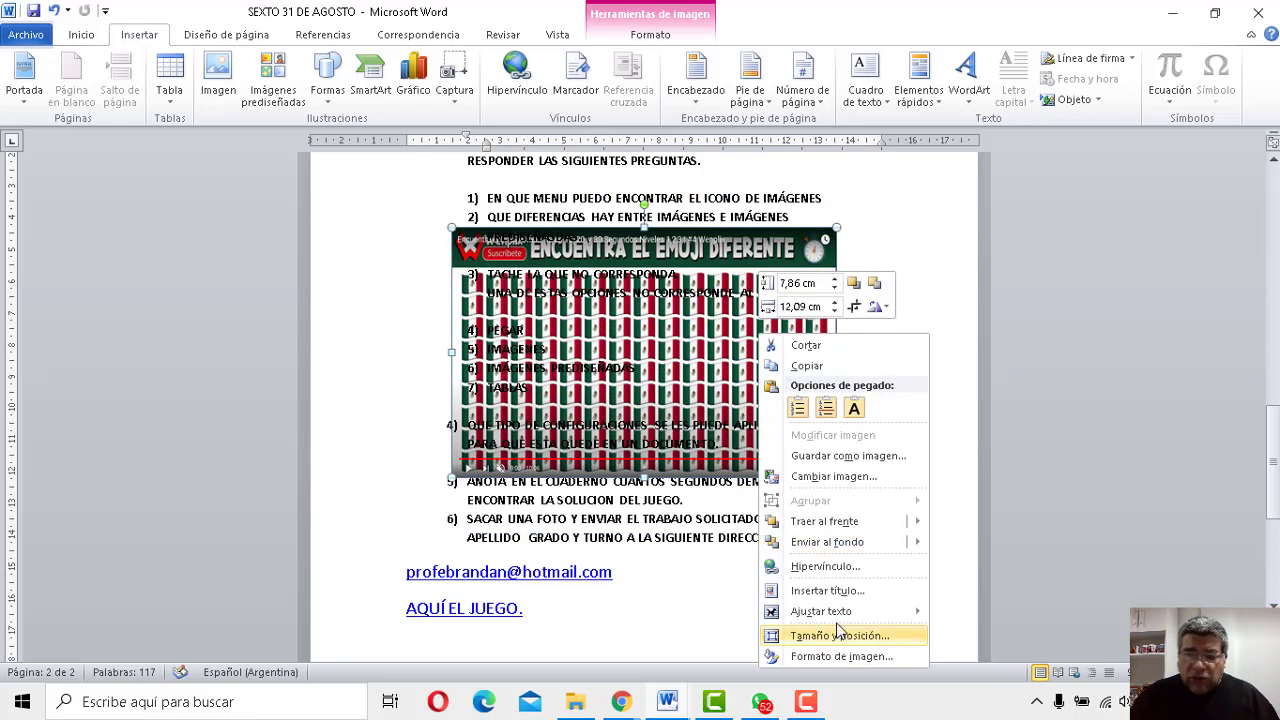
mouse_move(843, 620)
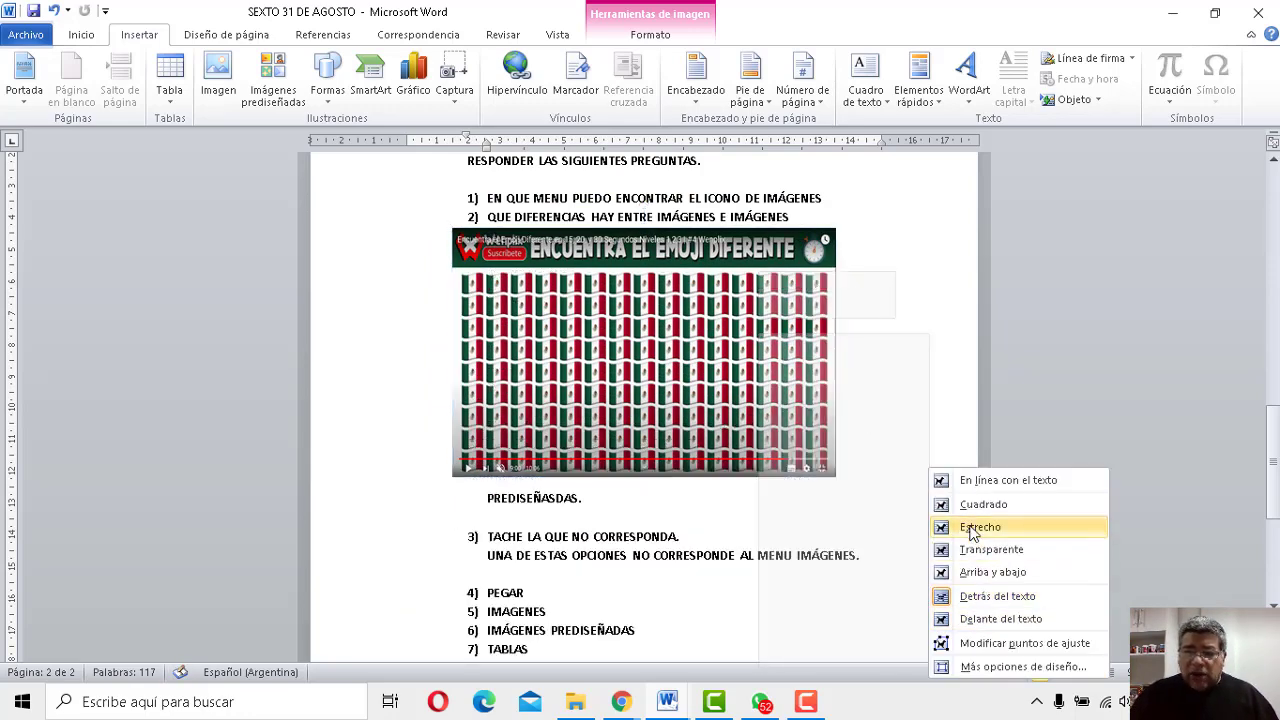
left_click(997, 596)
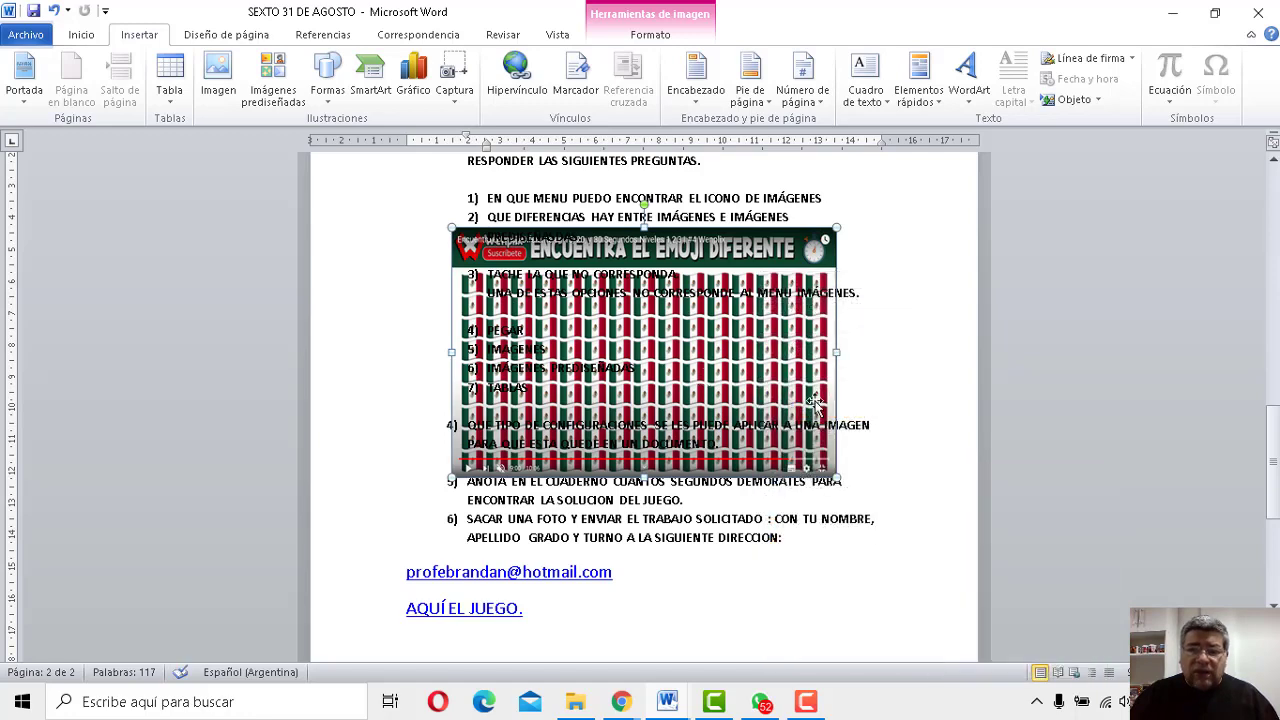
left_click(941, 405)
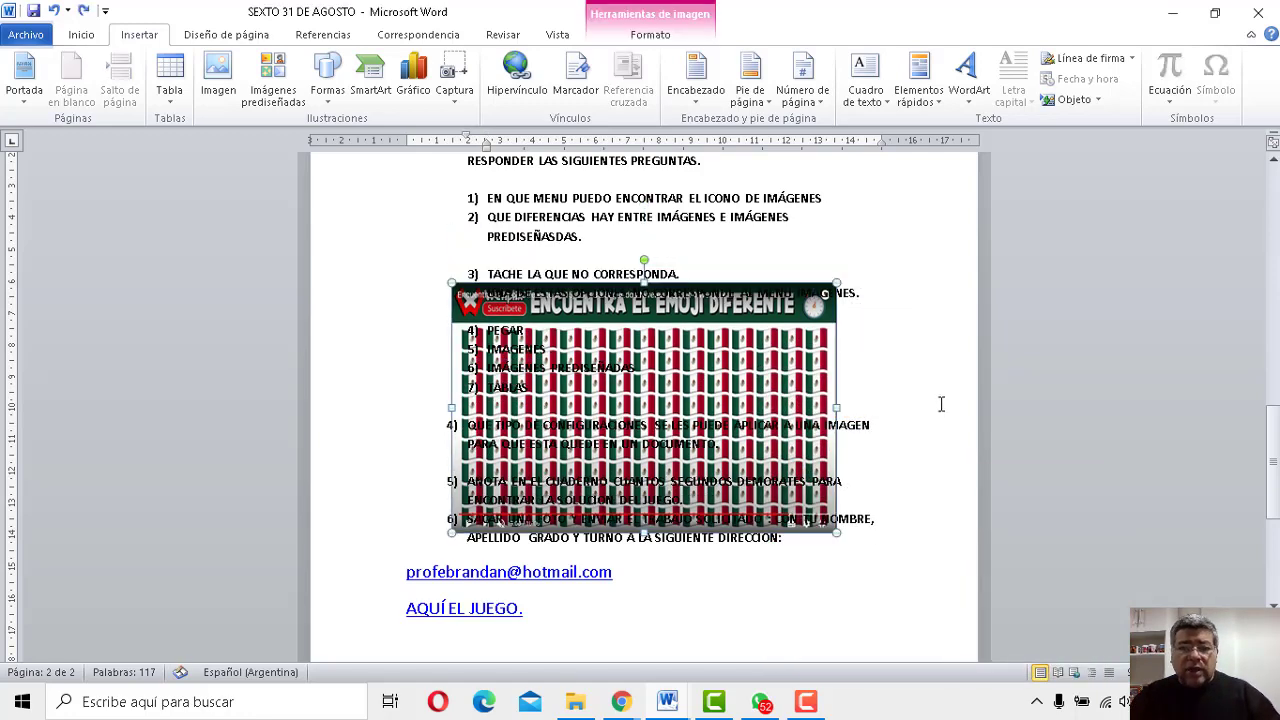
Undo six times to restore the full-size image below 'AQUÍ EL JUEGO.'
key("ctrl+z")
key("ctrl+z")
key("ctrl+z")
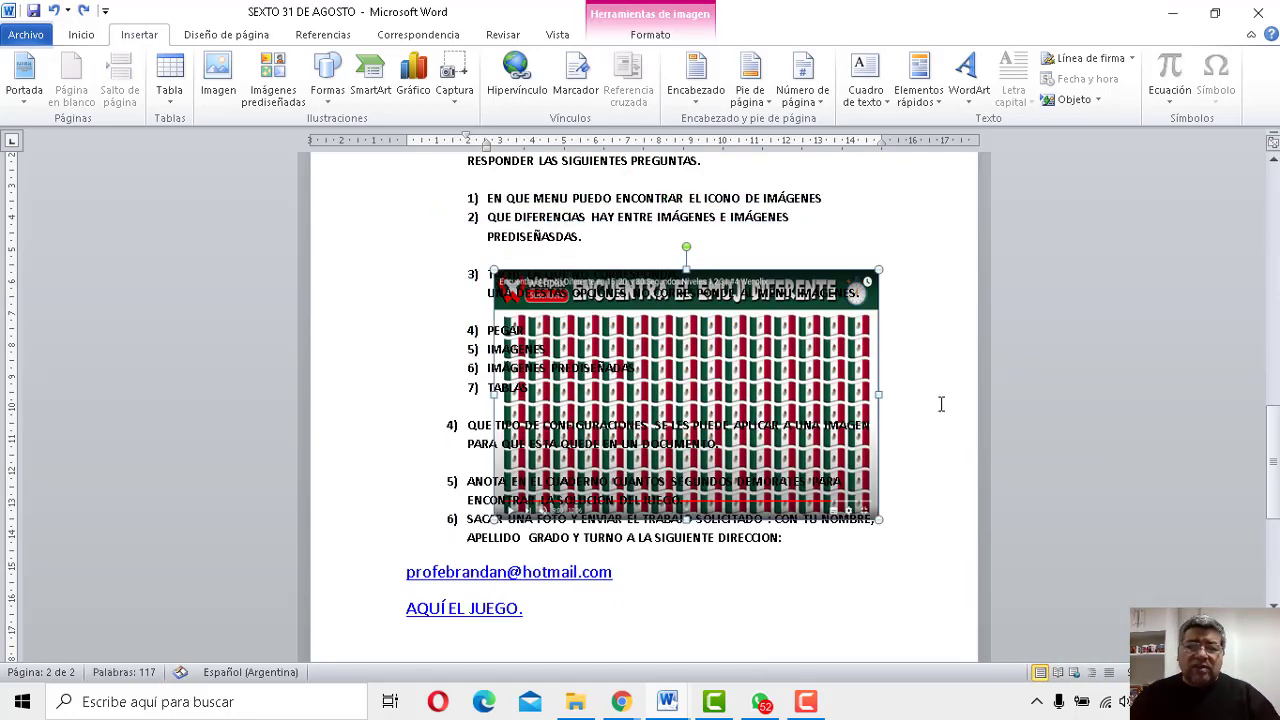
key("ctrl+z")
key("ctrl+z")
key("ctrl+z")
key("ctrl+z")
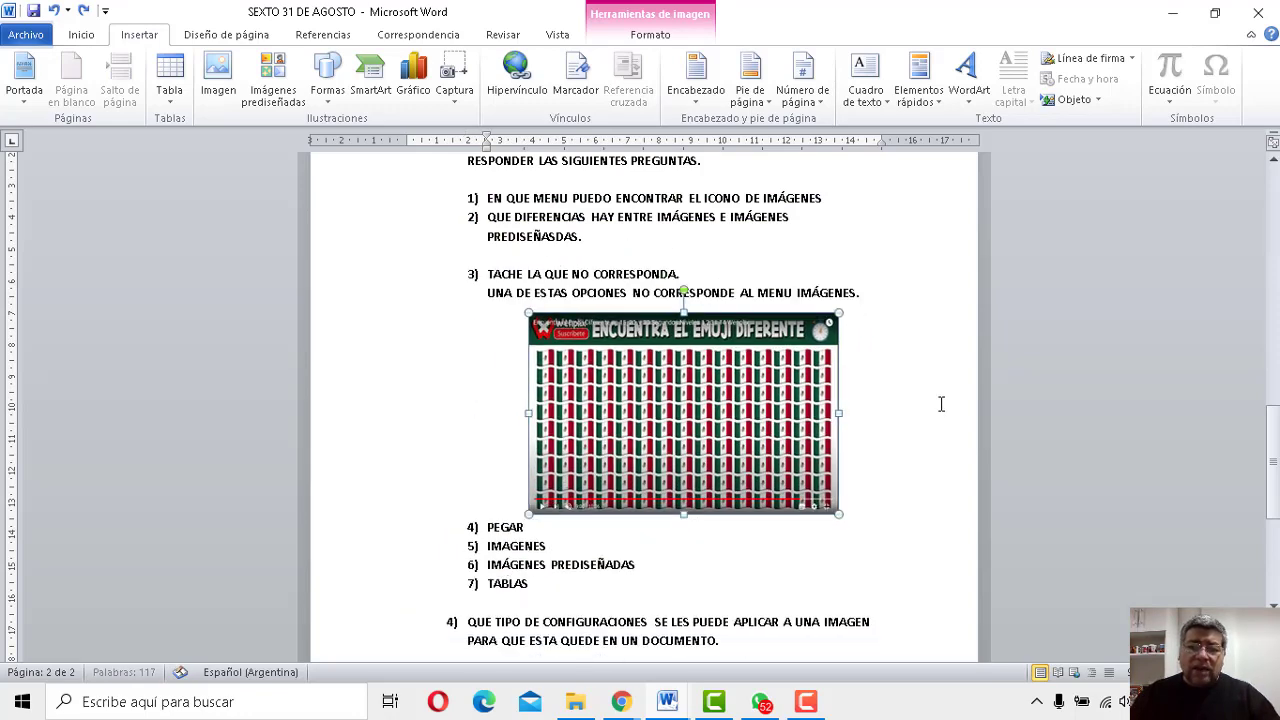
key("ctrl+z")
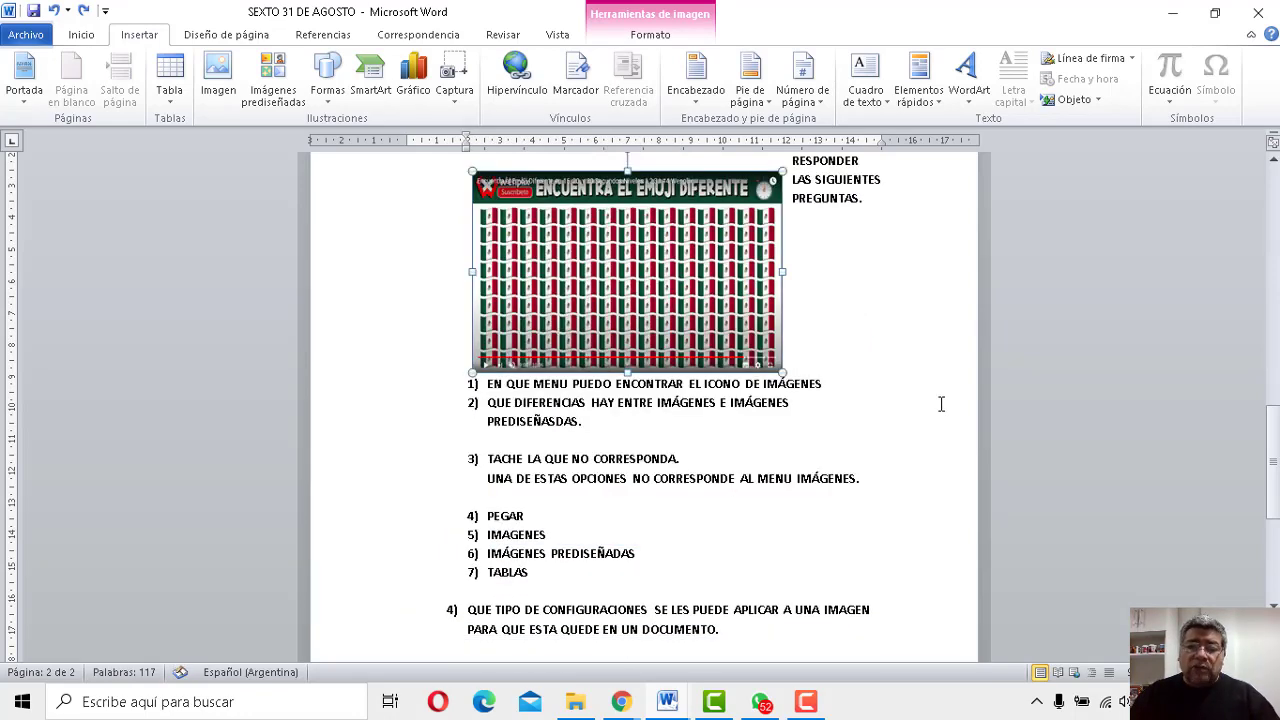
key("ctrl+z")
key("ctrl+z")
key("ctrl+z")
key("ctrl+z")
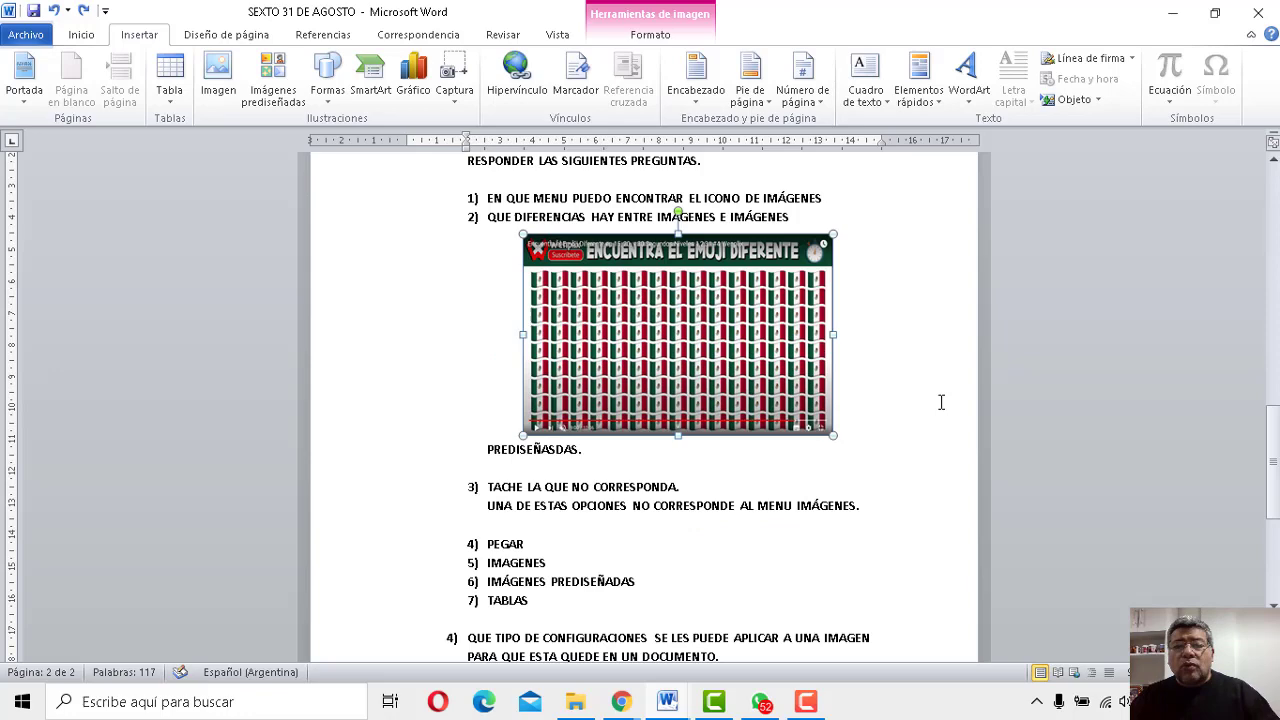
key("ctrl+z")
key("ctrl+z")
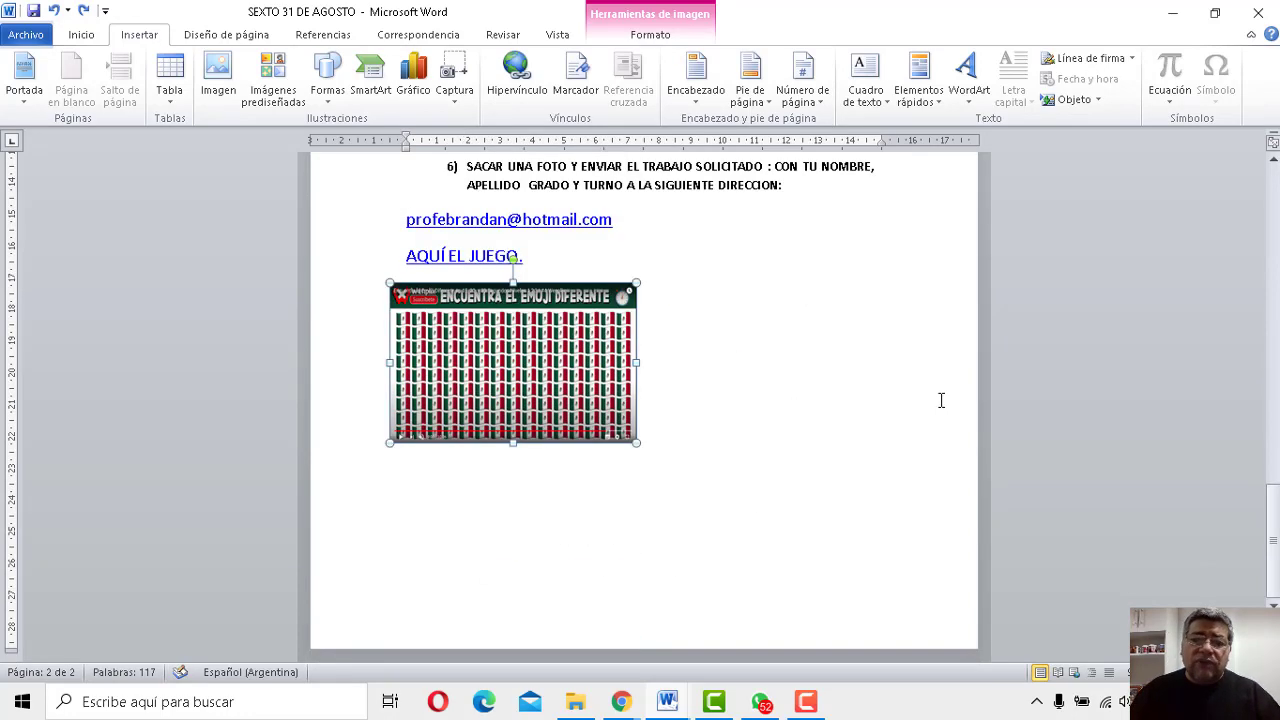
key("ctrl+z")
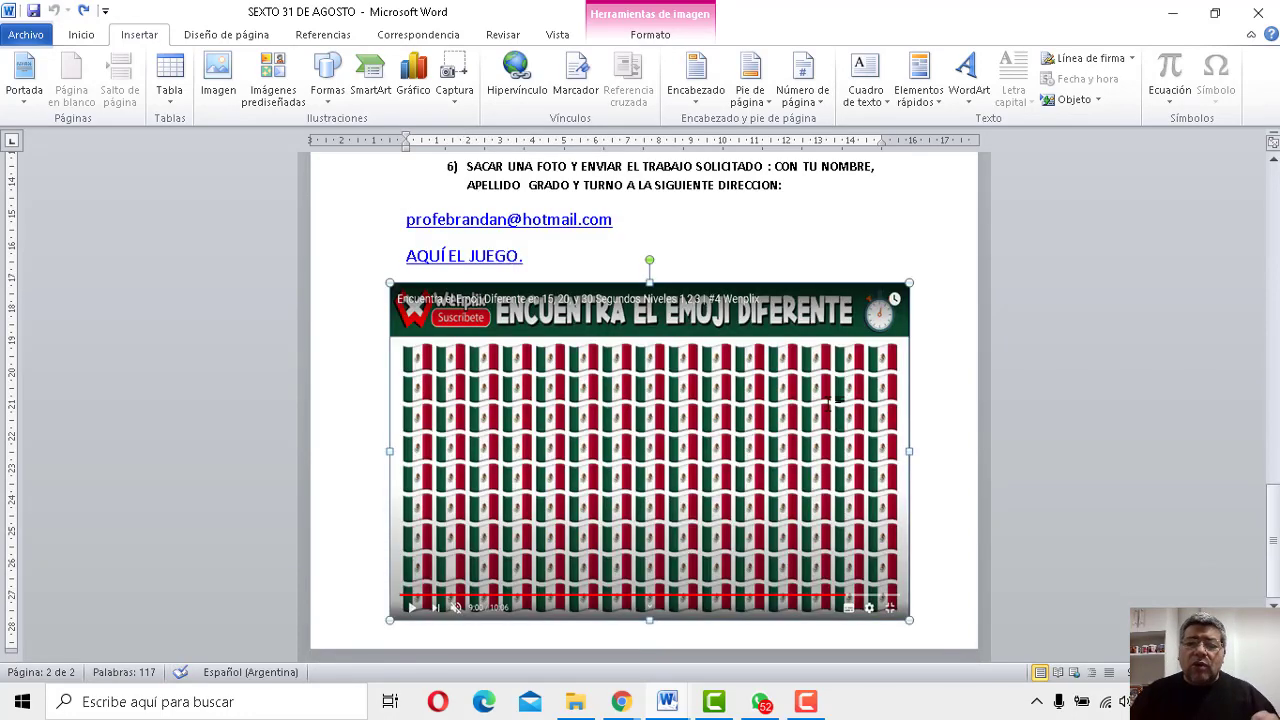
left_click(934, 355)
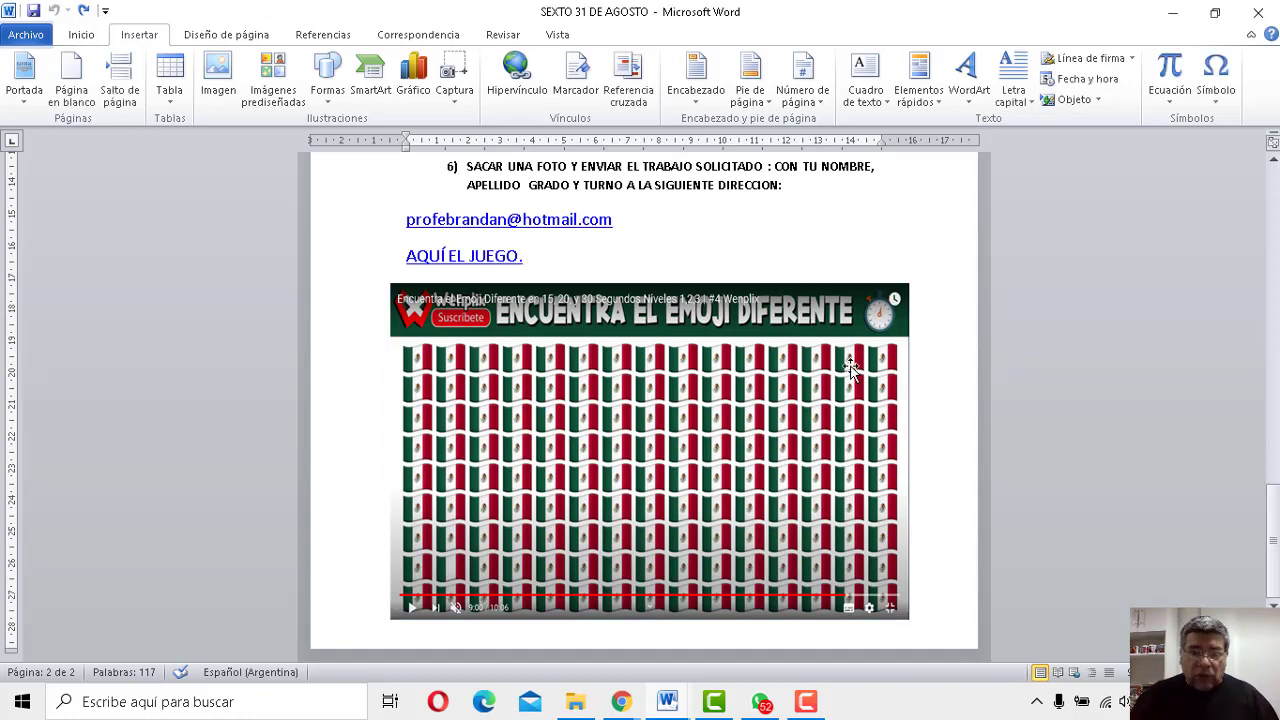
scroll(855, 364, "up", 2)
scroll(855, 364, "up", 6)
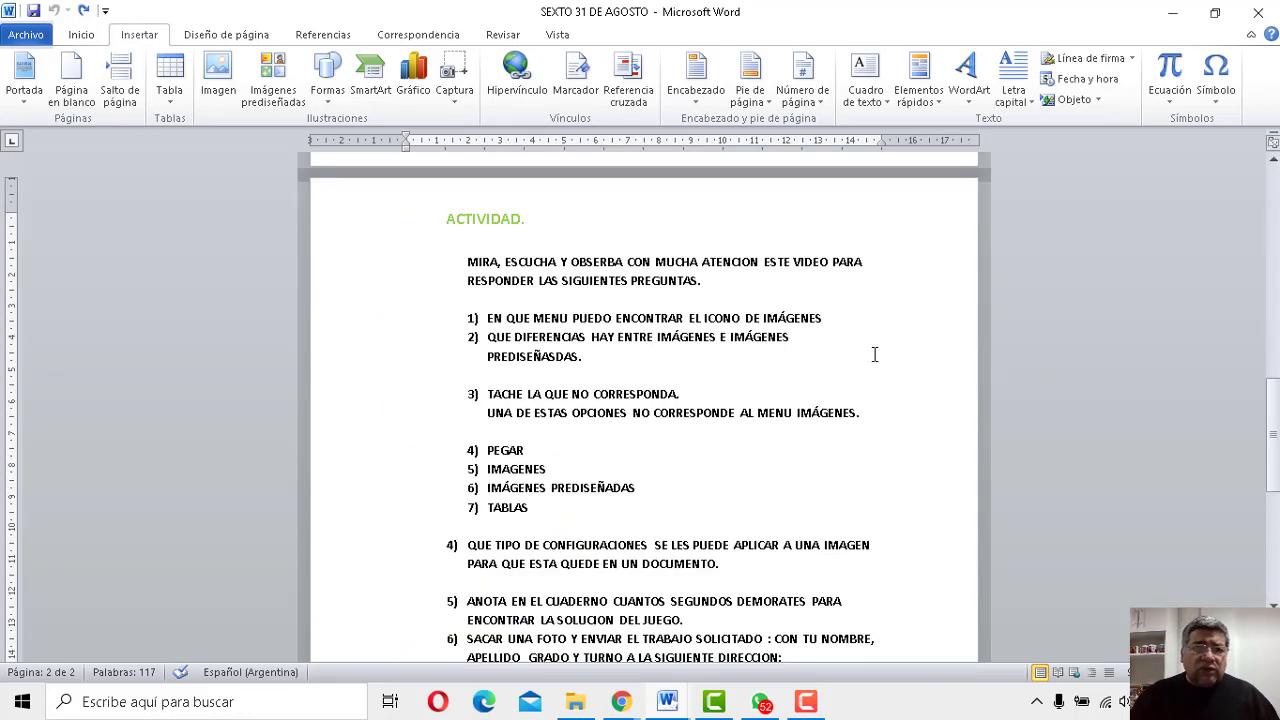
left_click(81, 34)
left_click(137, 38)
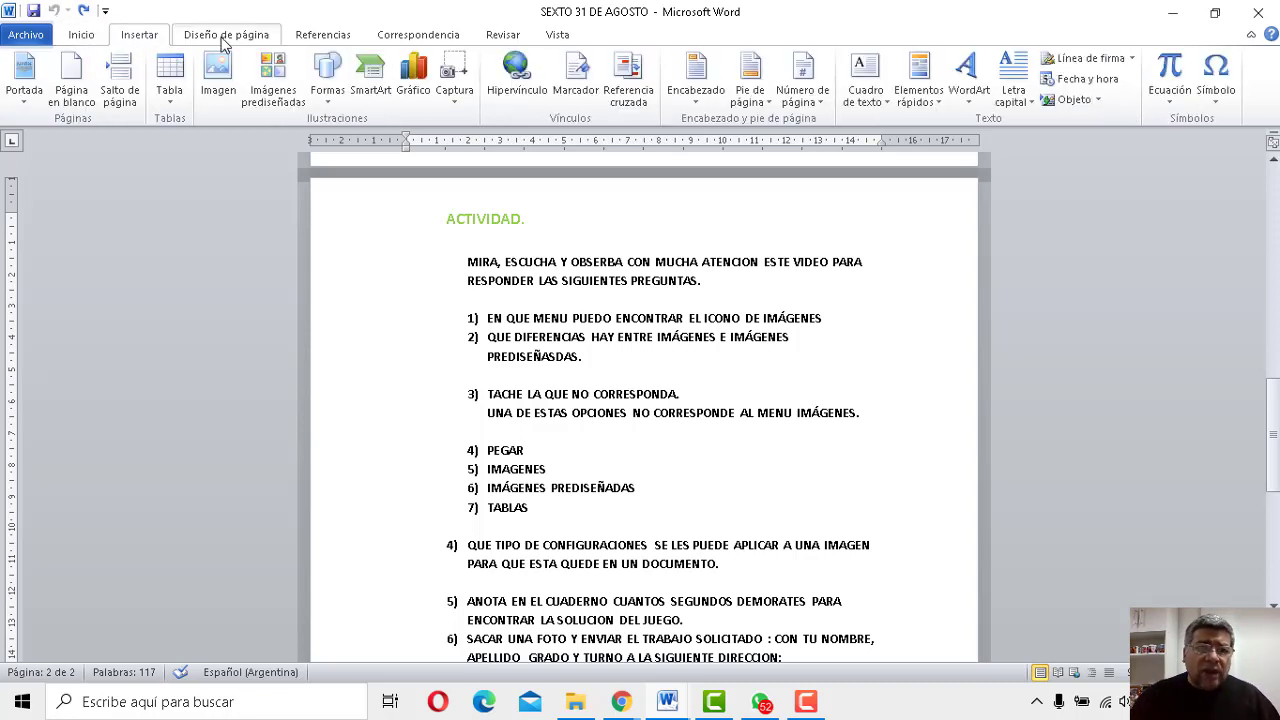
scroll(525, 34, "down", 1)
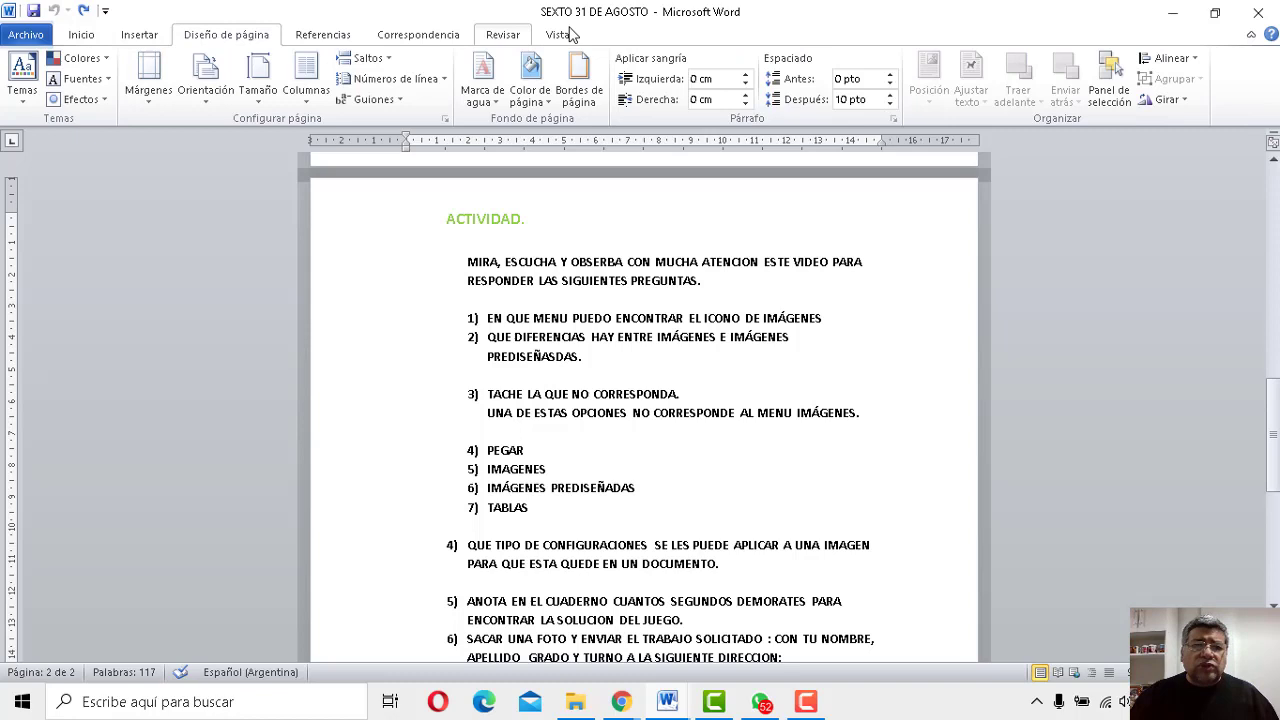
left_click(557, 36)
left_click(140, 36)
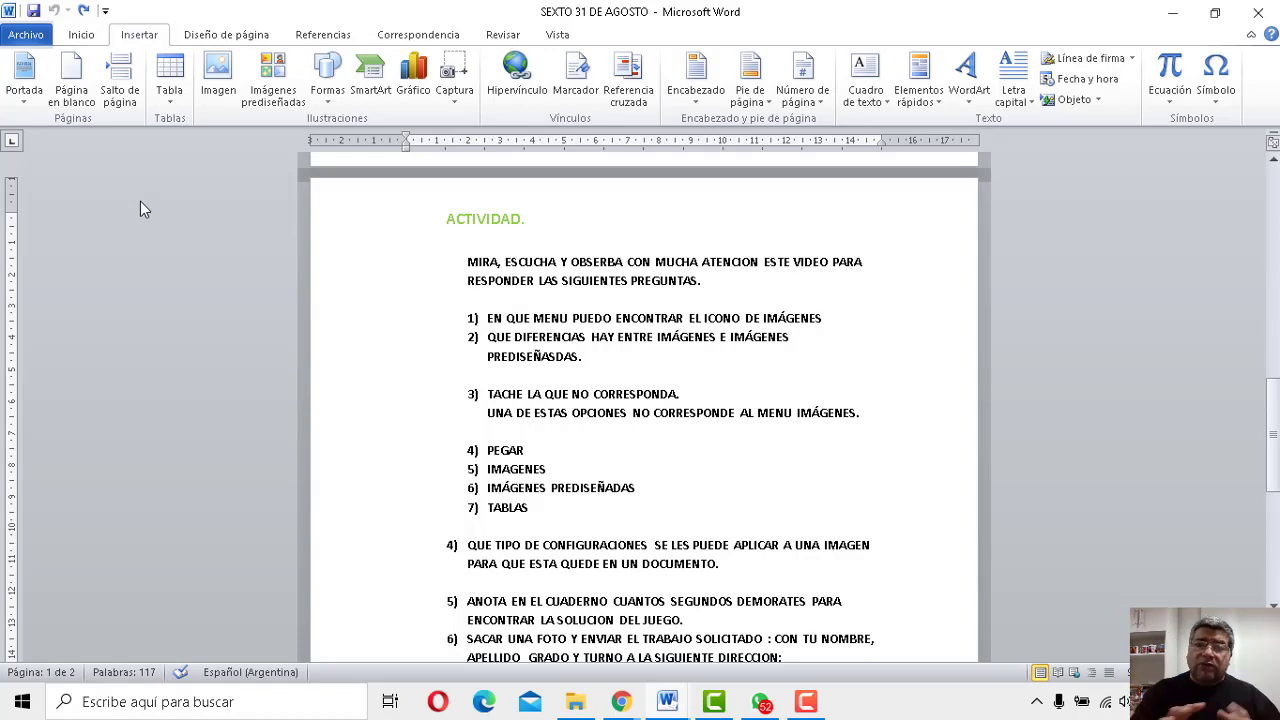
scroll(680, 370, "up", 15)
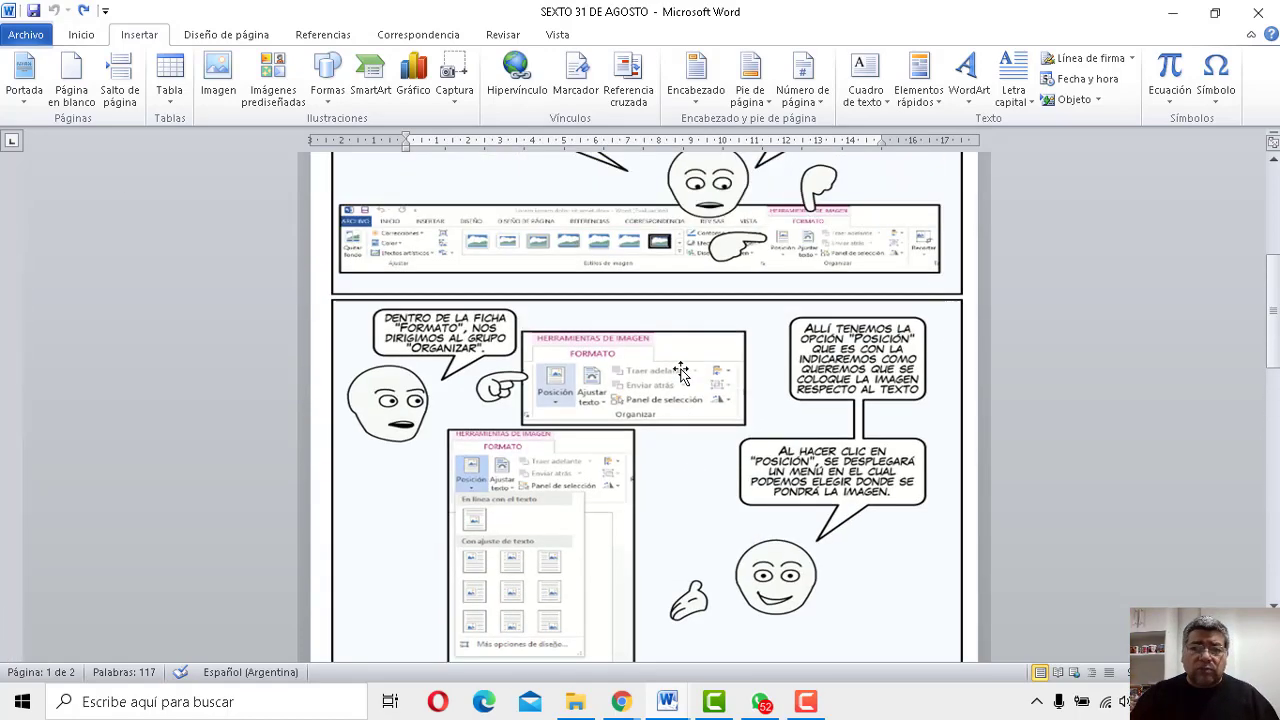
scroll(664, 350, "up", 3)
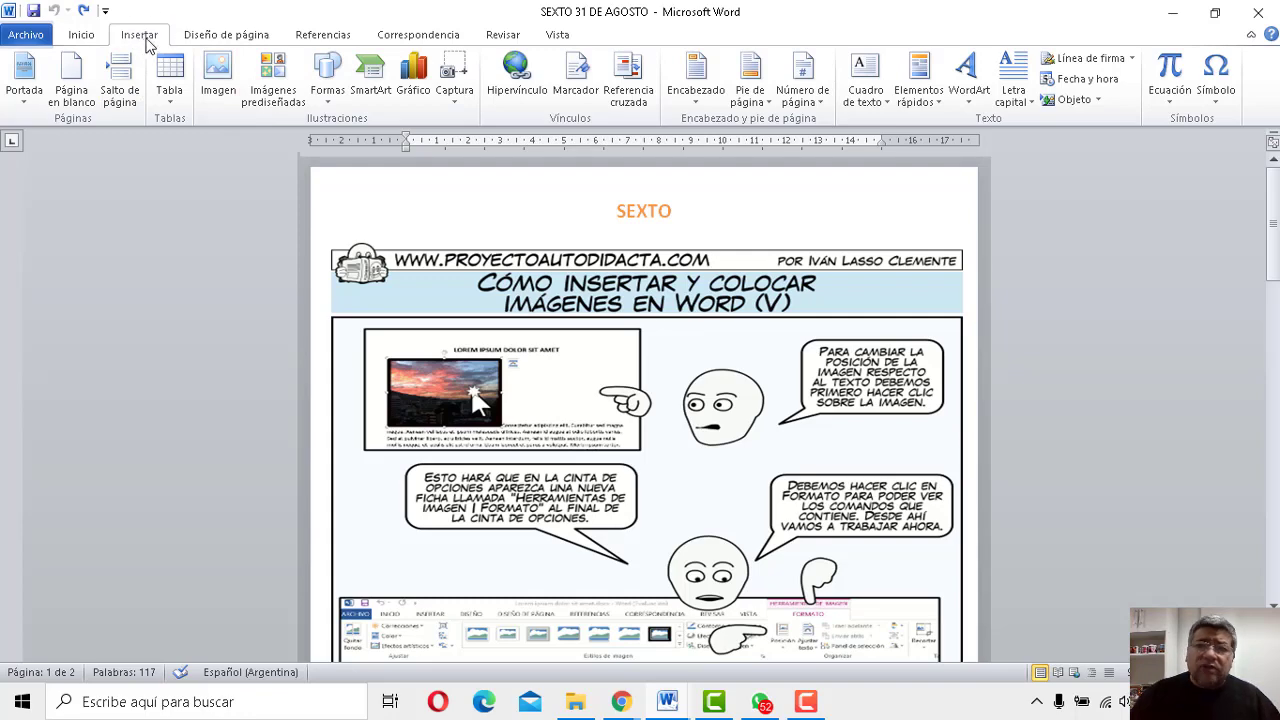
left_click(218, 82)
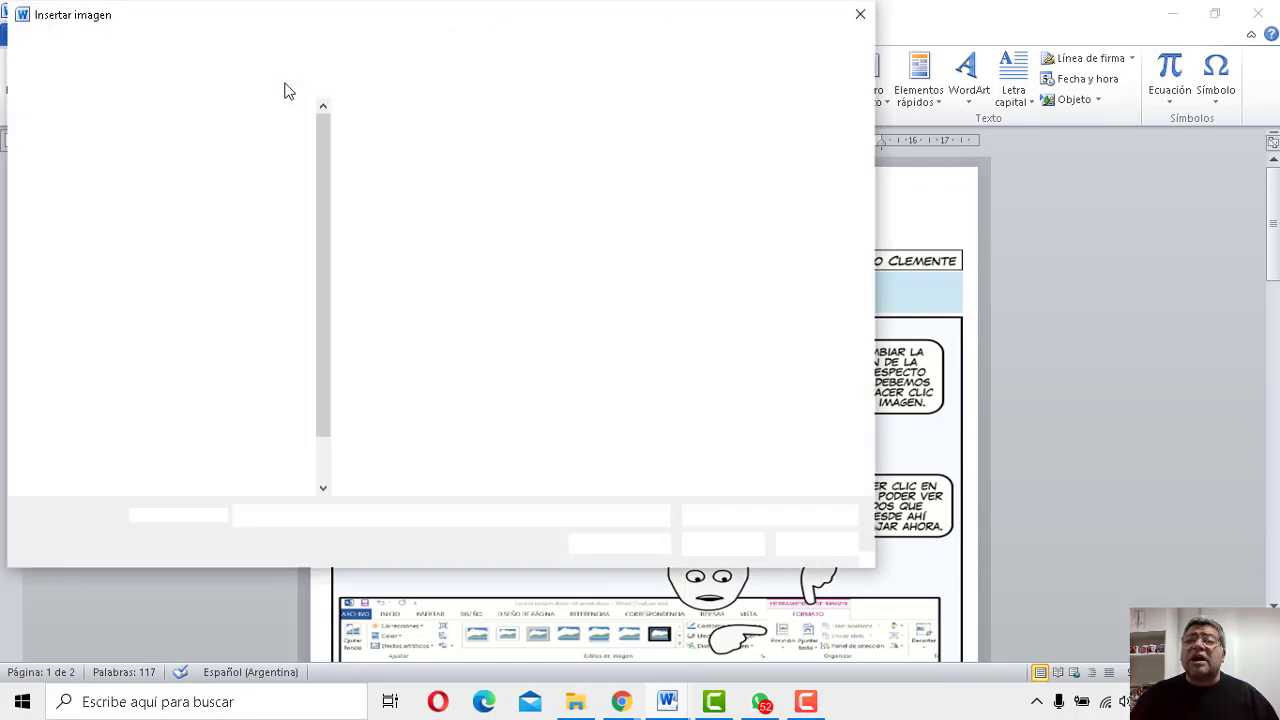
left_click(860, 14)
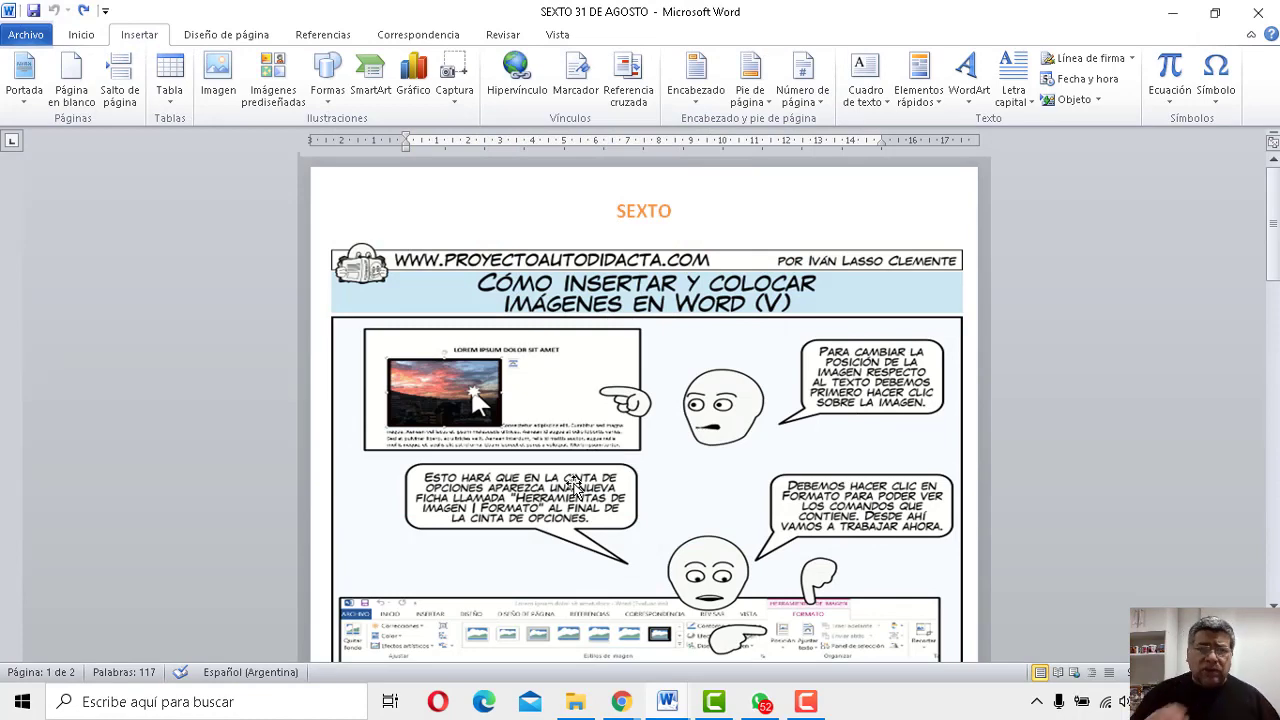
Insert the photo 20200108_125526 - copia from Saved Pictures after the game video
left_click(236, 78)
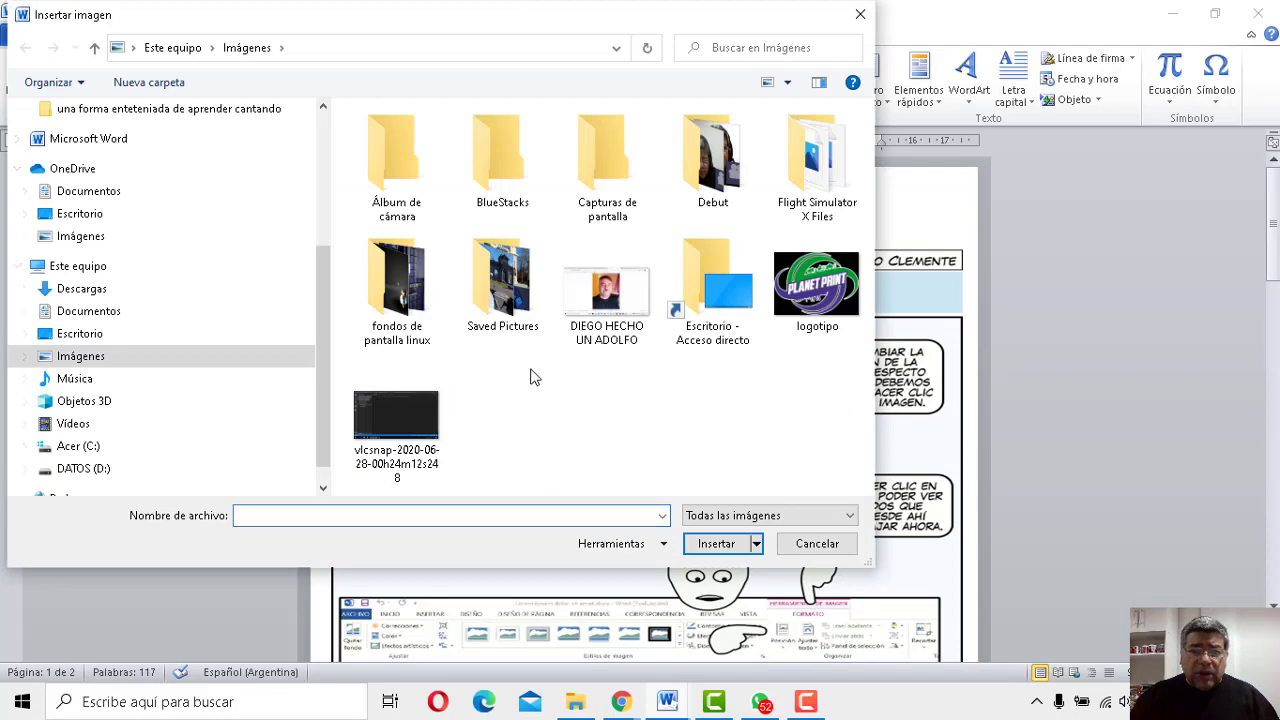
double_click(520, 310)
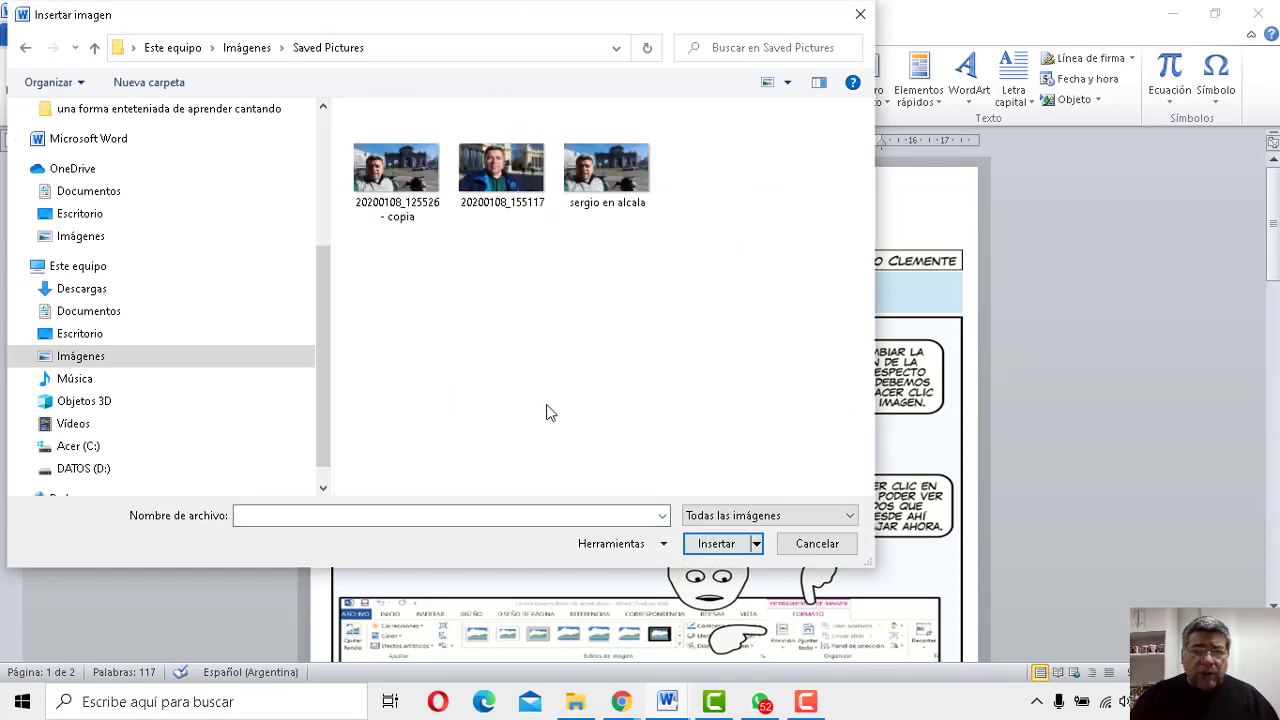
double_click(396, 167)
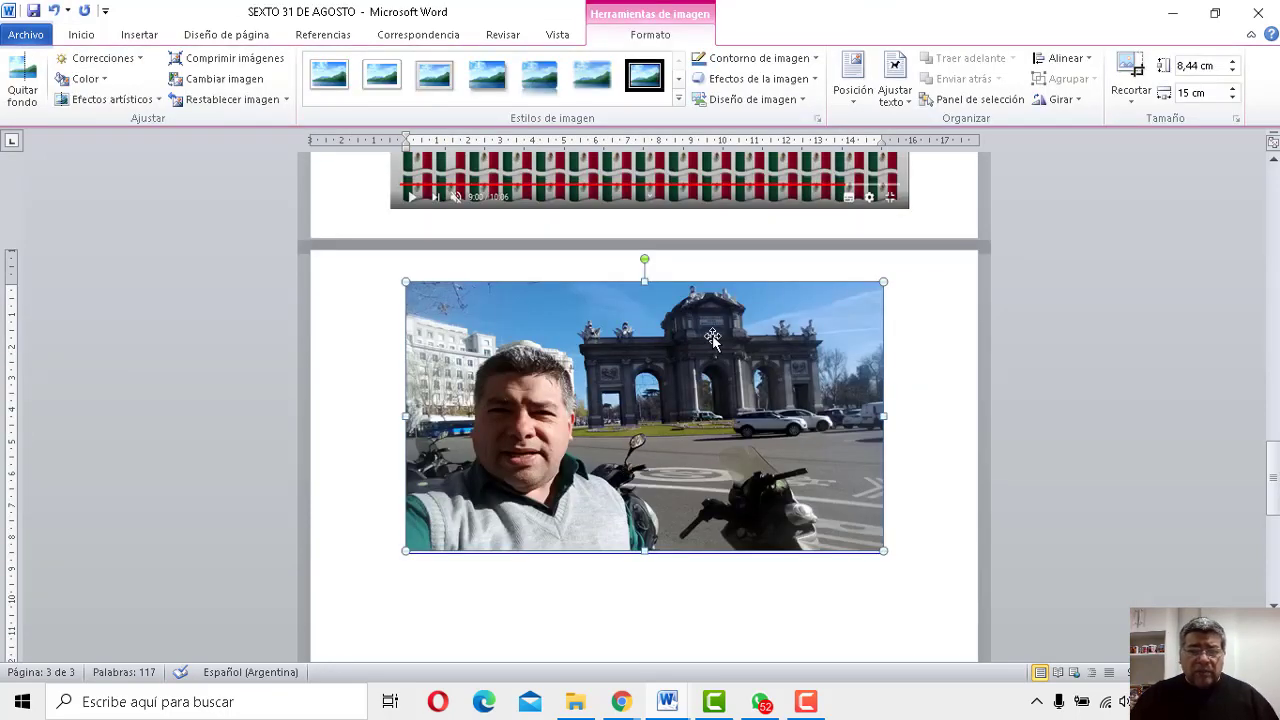
Undo the photo insertion and open the Imágenes prediseñadas clip-art pane
key("ctrl+z")
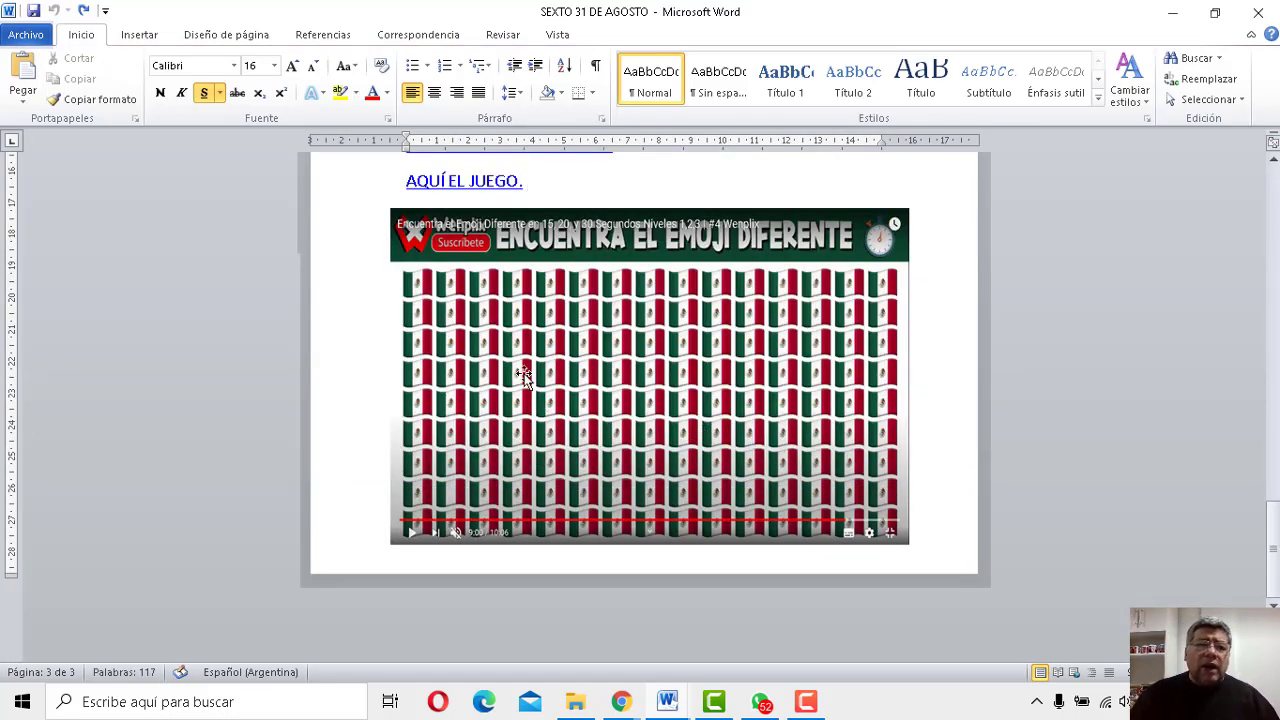
scroll(640, 400, "up", 3)
left_click(139, 34)
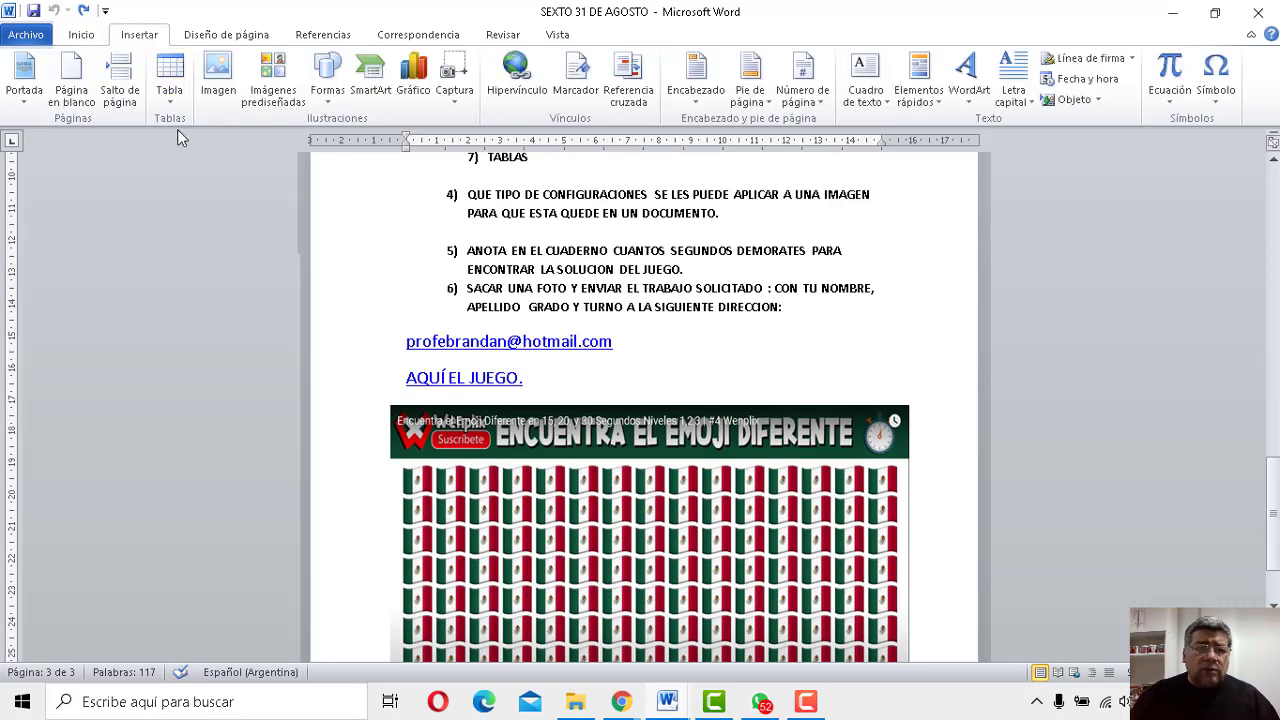
left_click(280, 76)
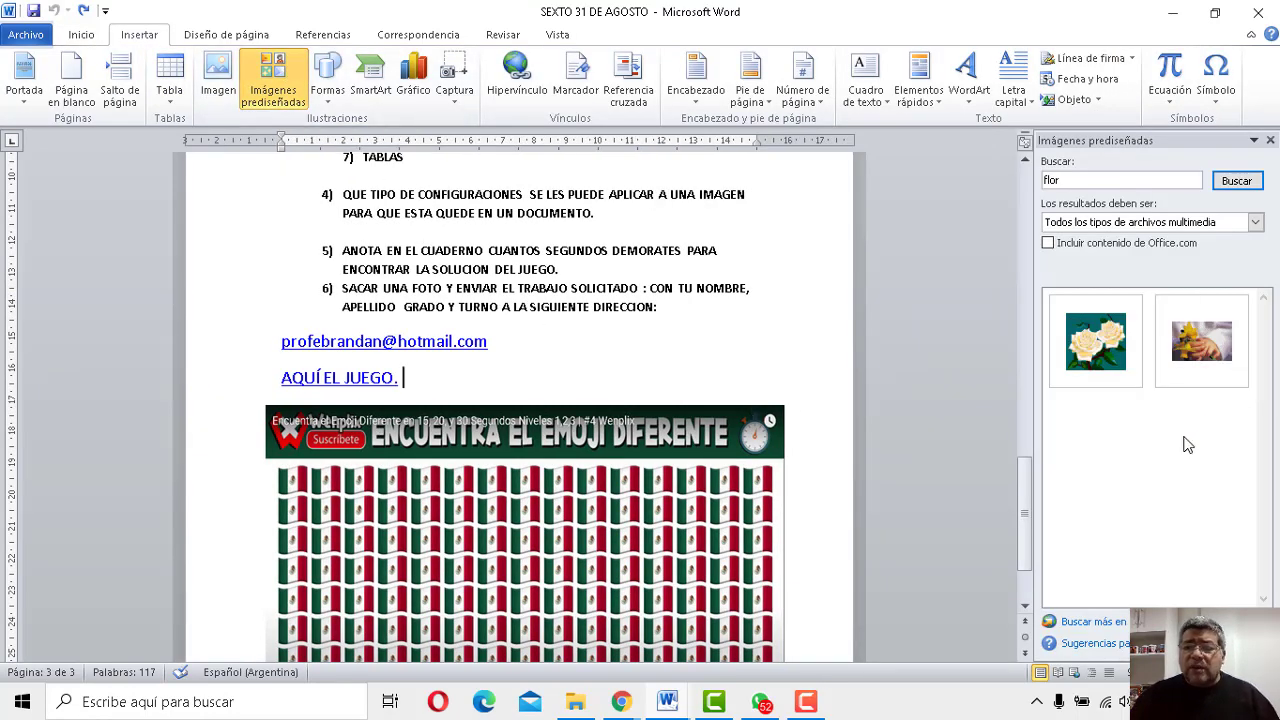
Clear the old term and search the clip art for 'libros'
left_click(1089, 175)
key("BackSpace")
key("BackSpace")
key("BackSpace")
key("BackSpace")
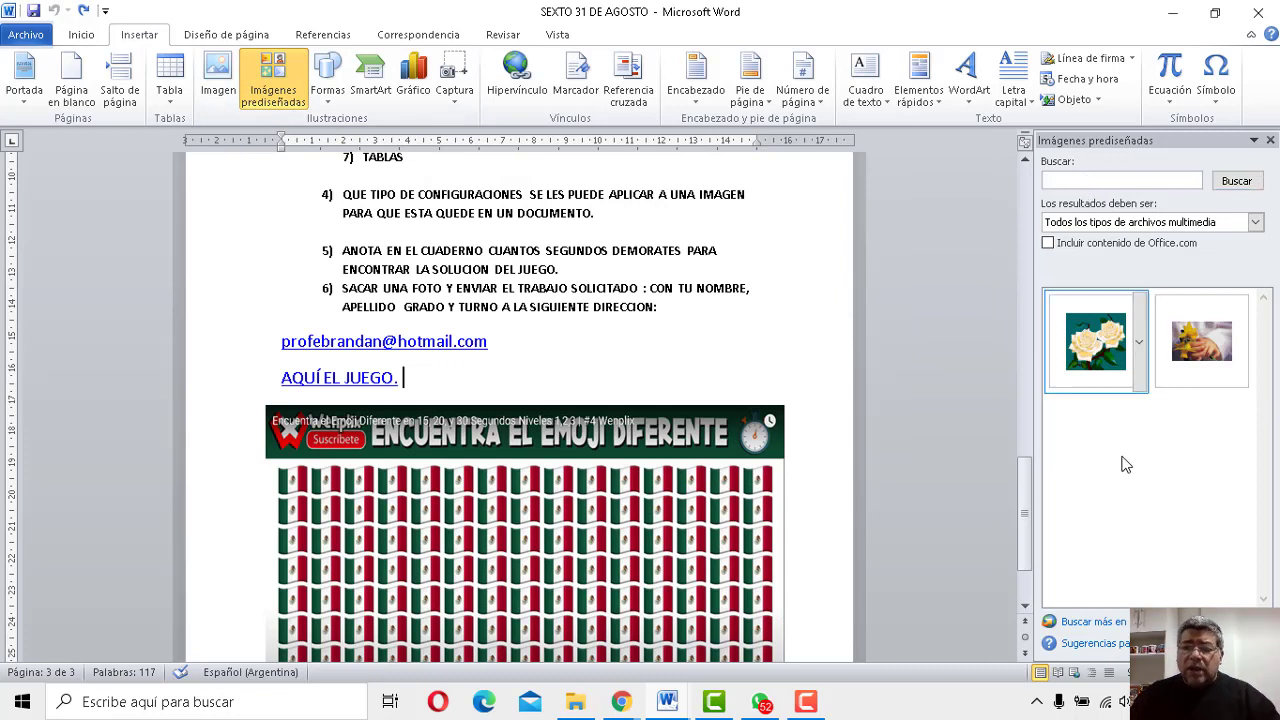
left_click(1096, 178)
type("libros")
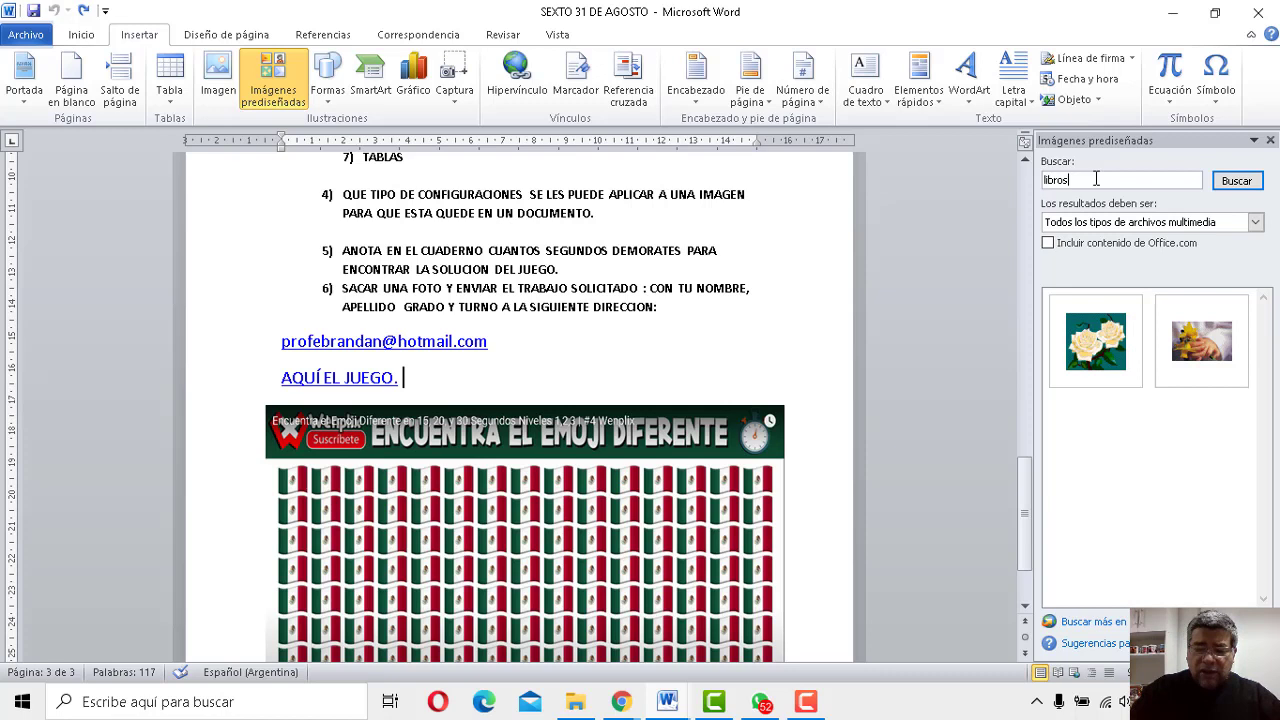
key("Return")
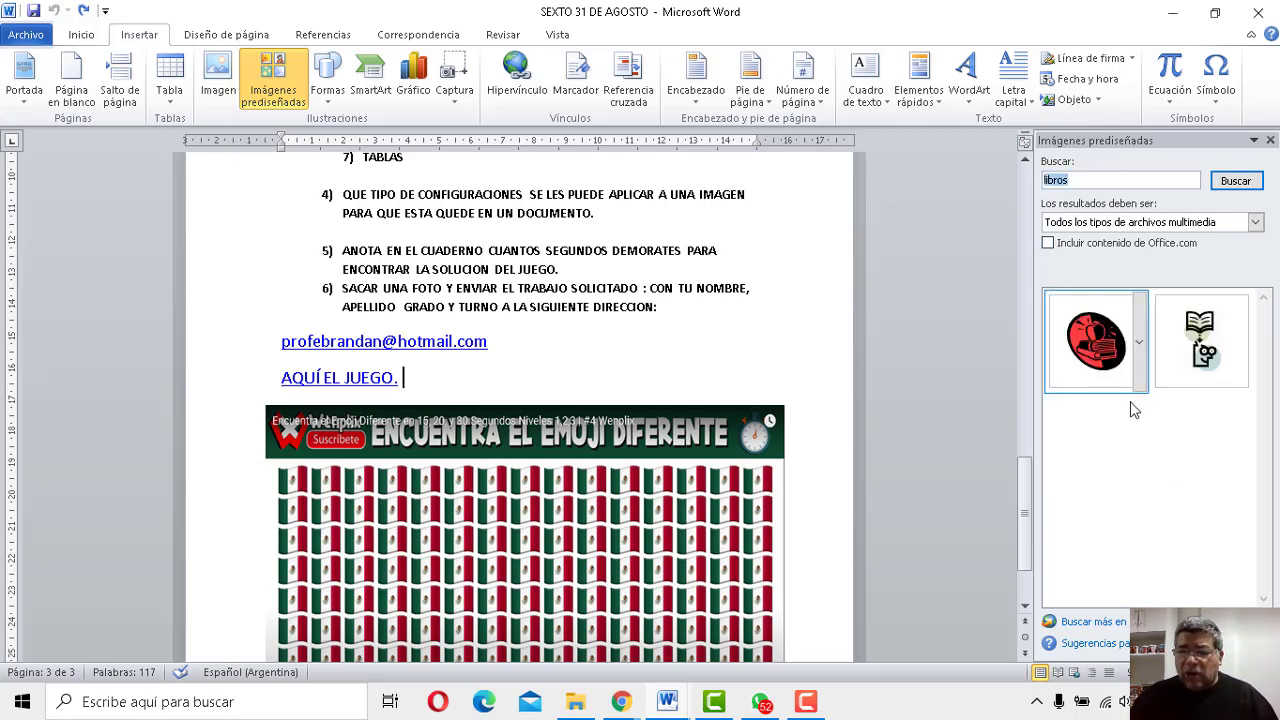
Replace the search term with 'flor' and run the clip-art search
left_click(1090, 179)
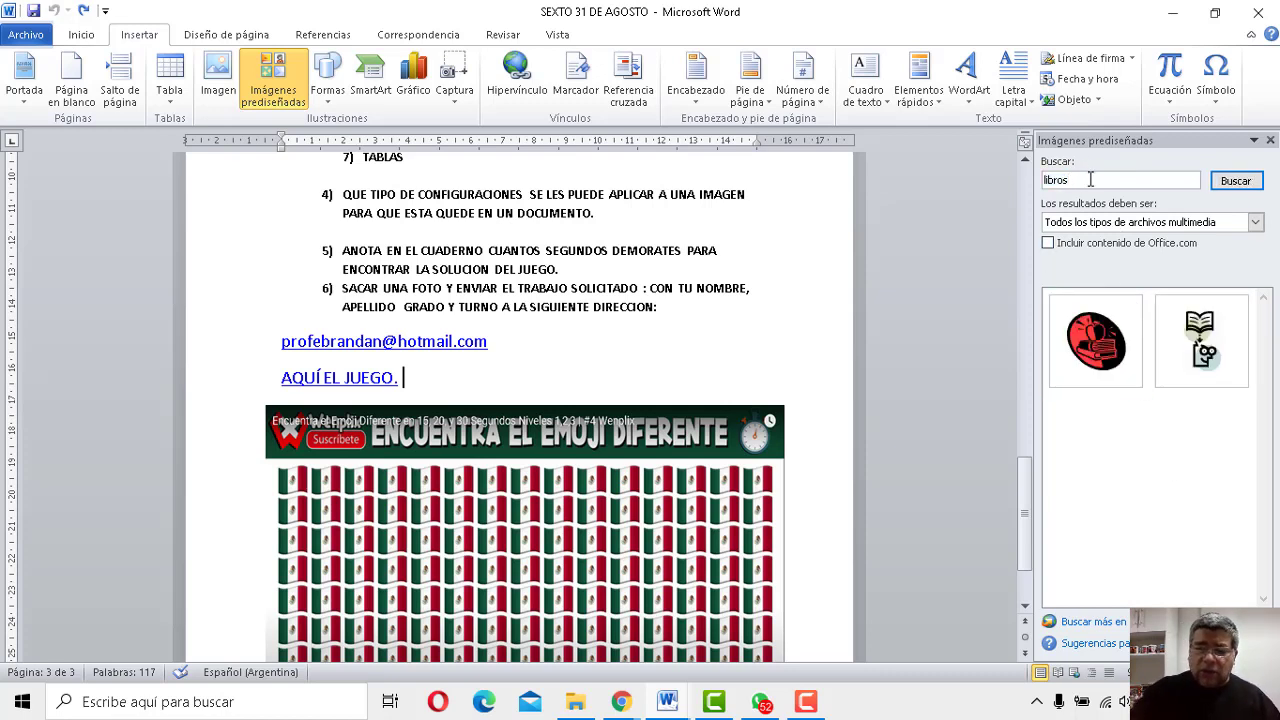
key("BackSpace")
key("BackSpace")
key("BackSpace")
type("f")
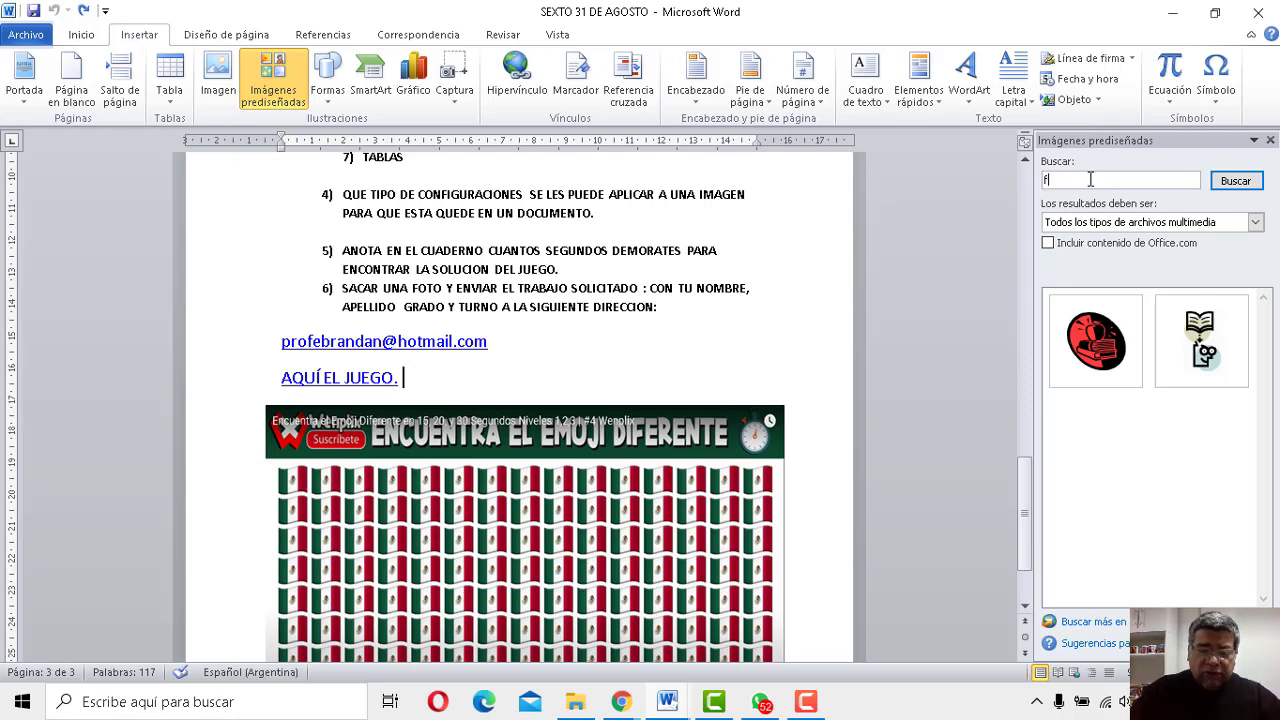
type("lor")
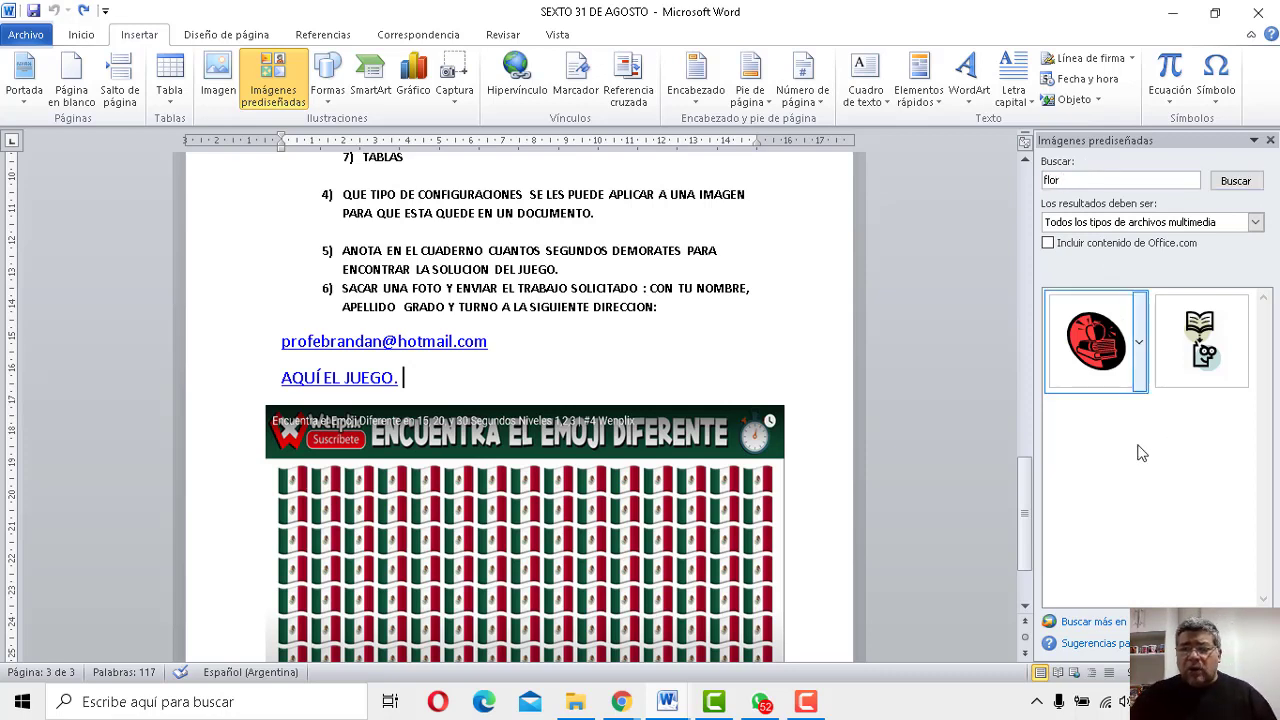
left_click(1231, 184)
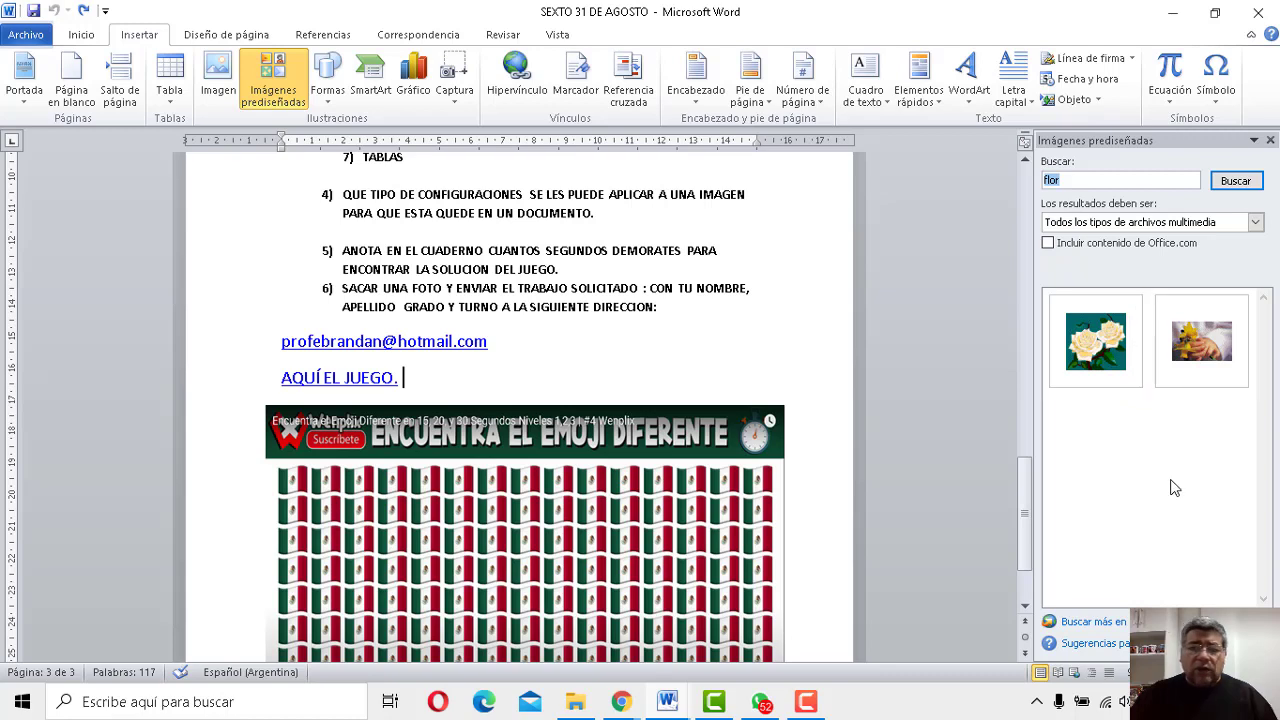
left_click_drag(1105, 368, 577, 326)
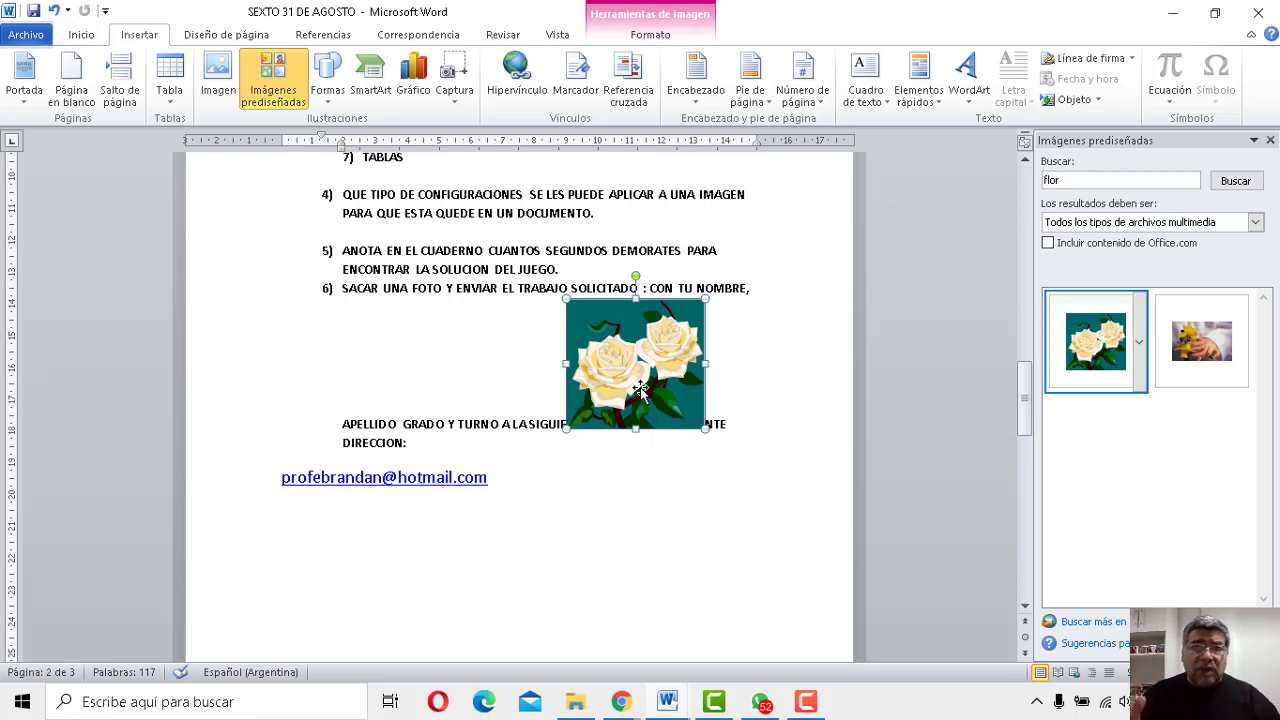
key("ctrl+z")
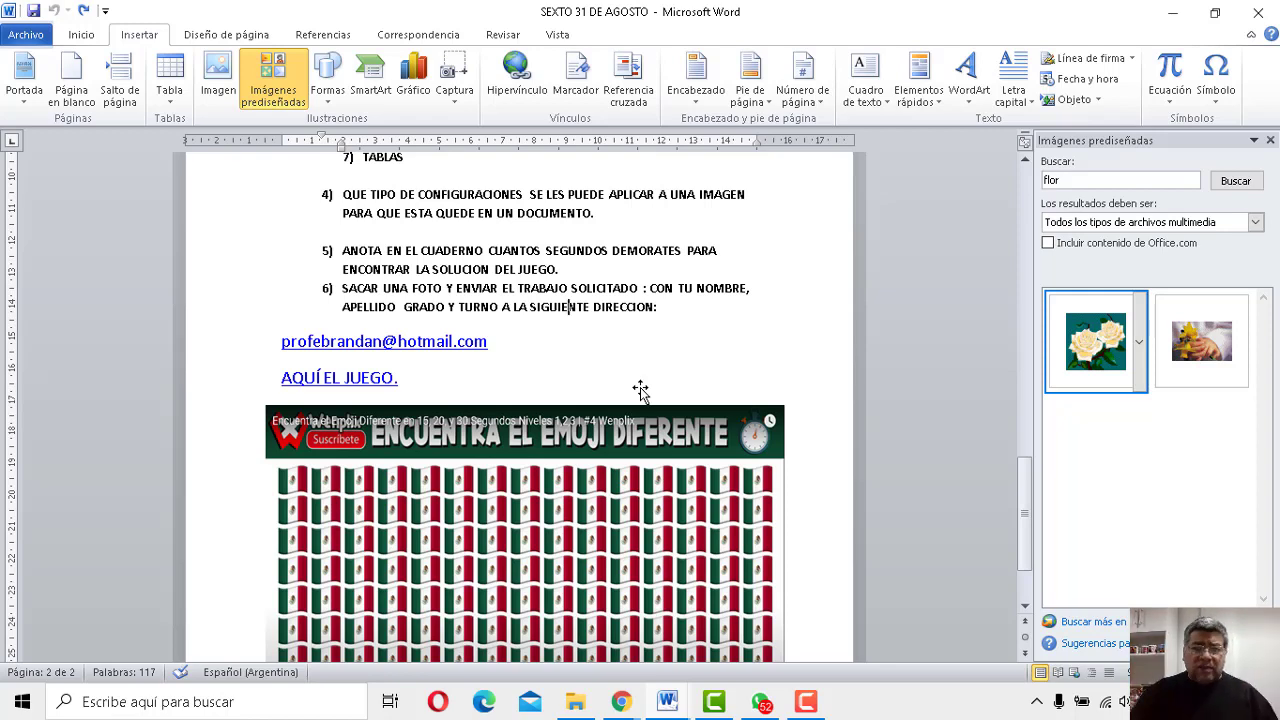
scroll(705, 382, "up", 2)
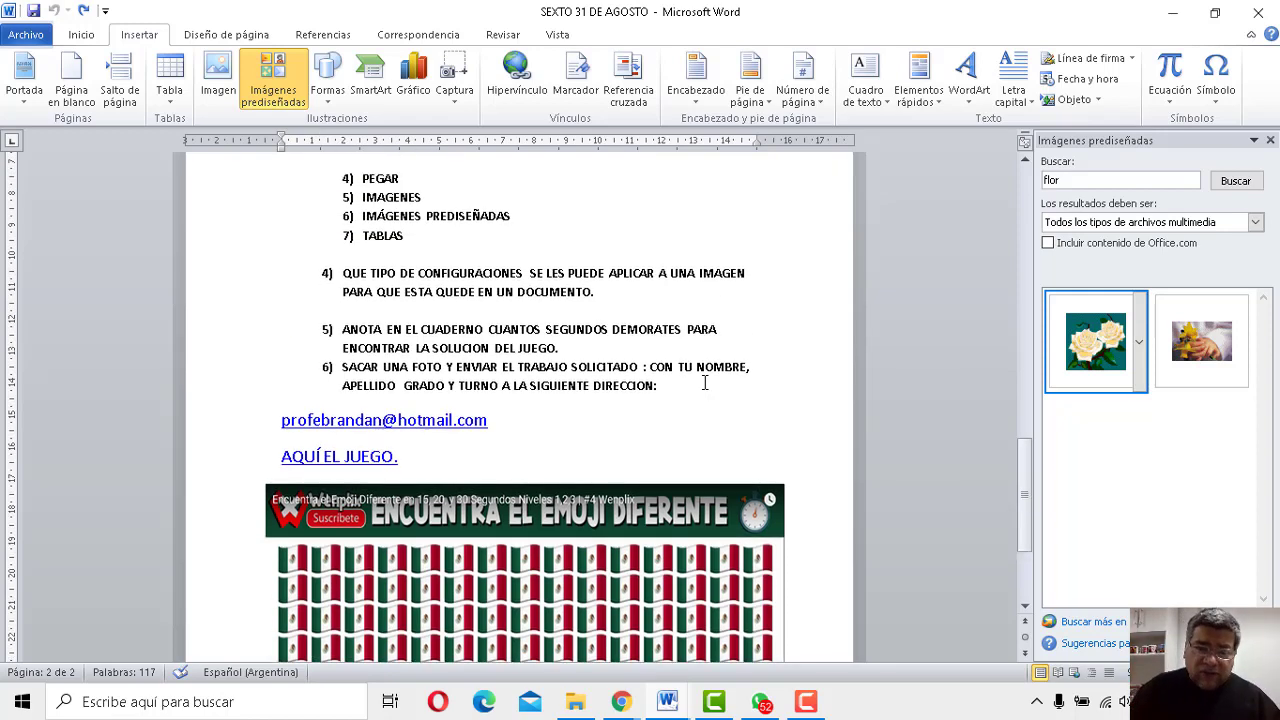
scroll(705, 382, "up", 3)
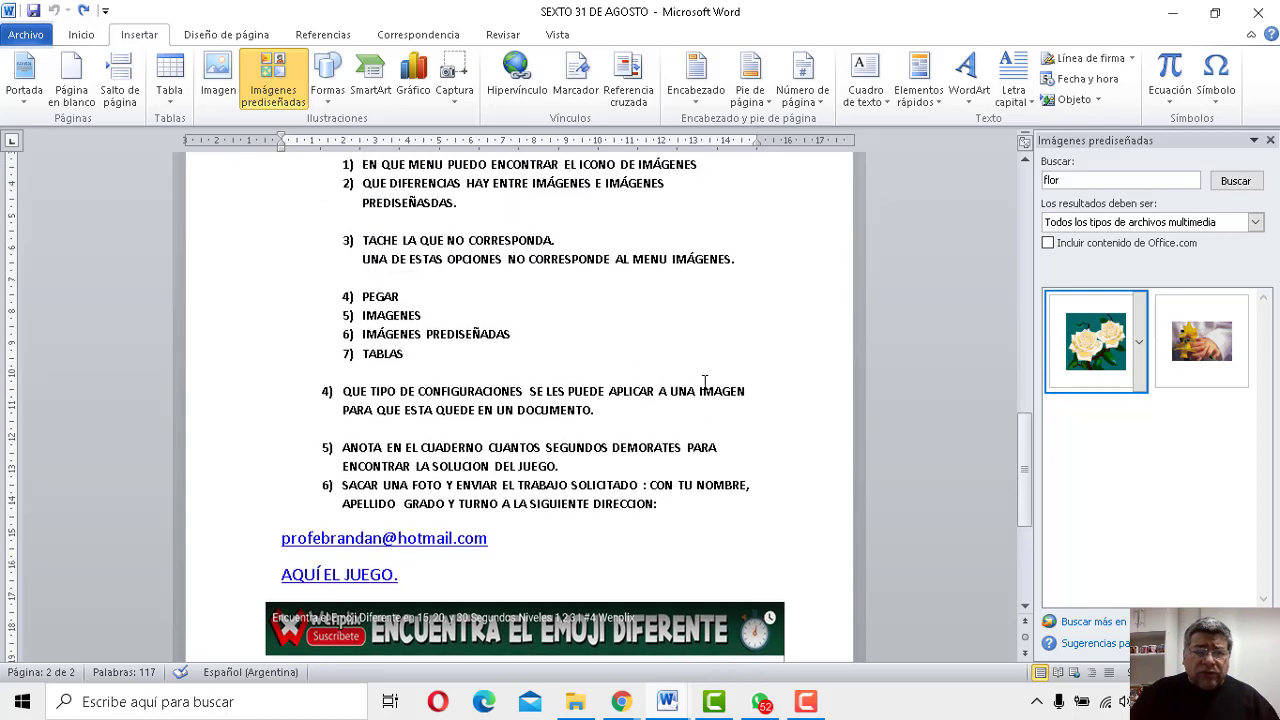
scroll(705, 382, "up", 10)
scroll(706, 383, "down", 9)
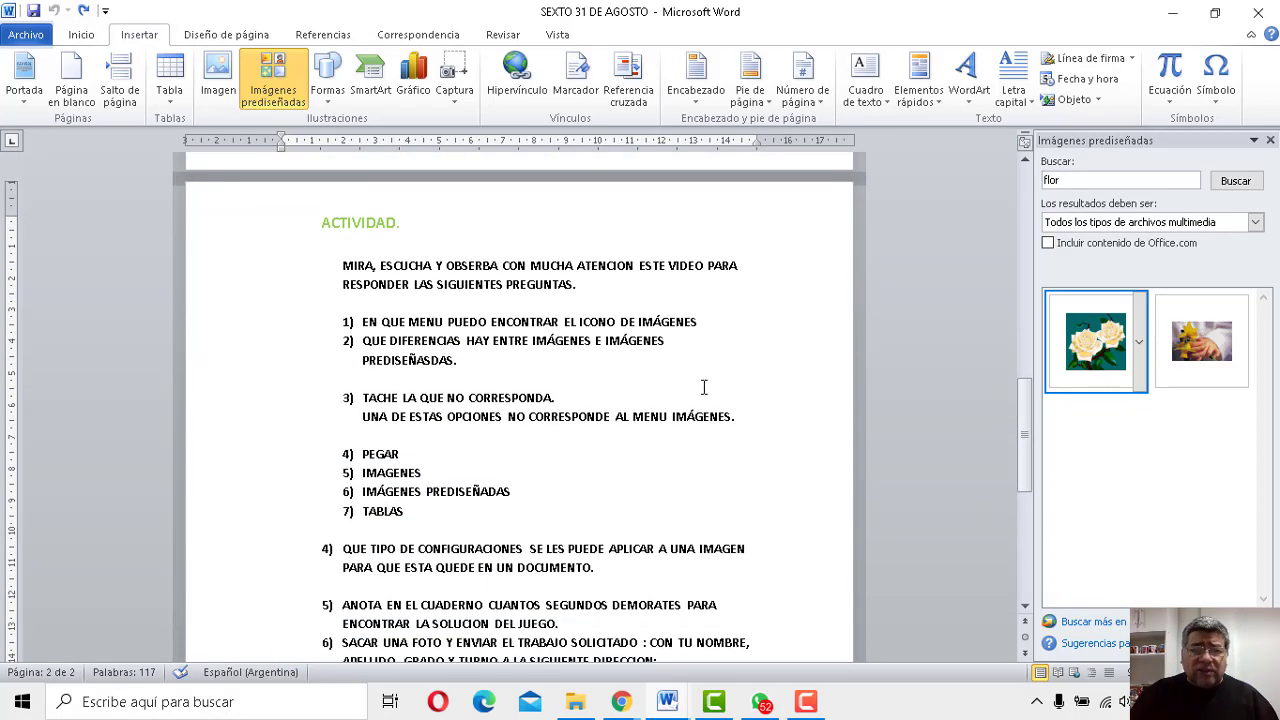
scroll(708, 384, "up", 1)
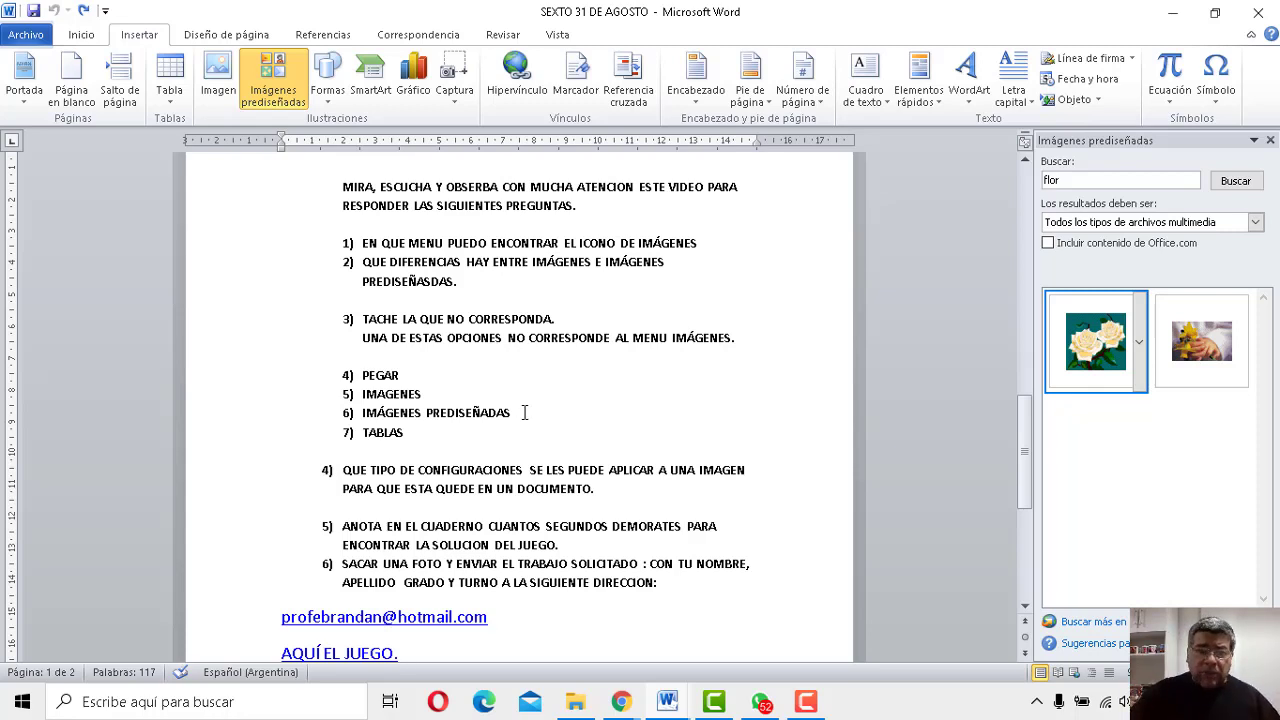
scroll(528, 412, "down", 1)
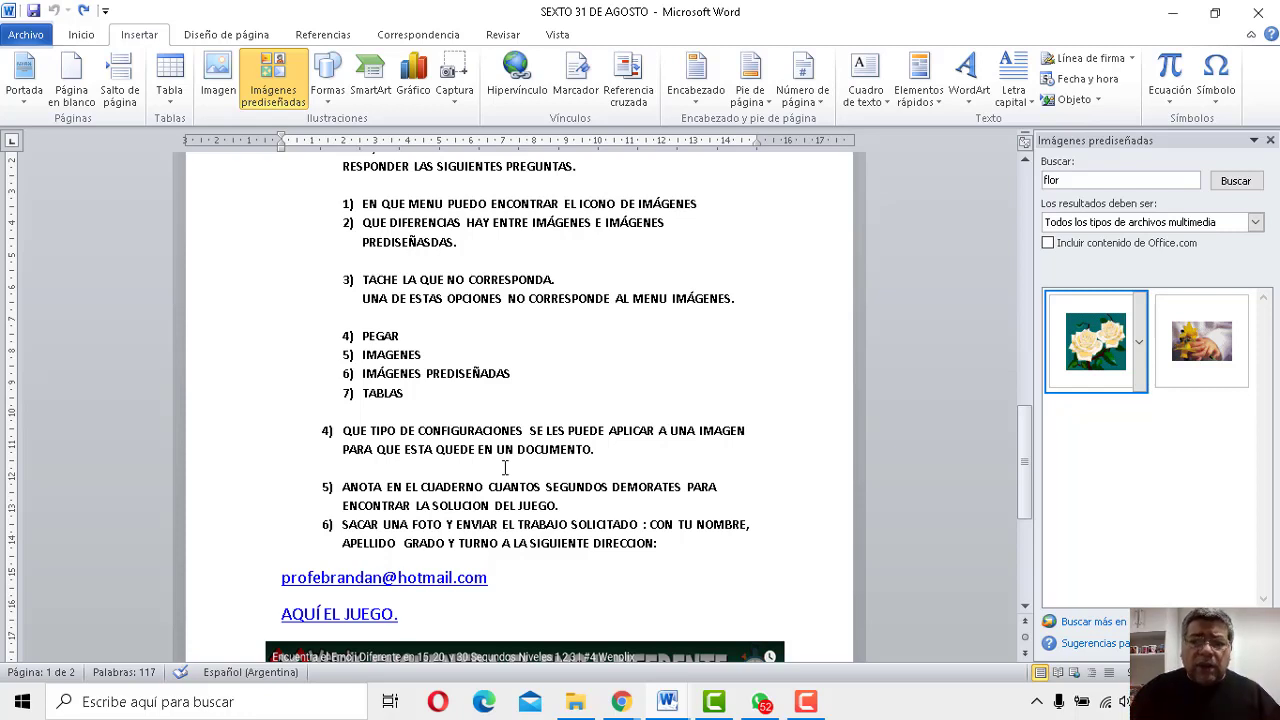
scroll(505, 468, "down", 3)
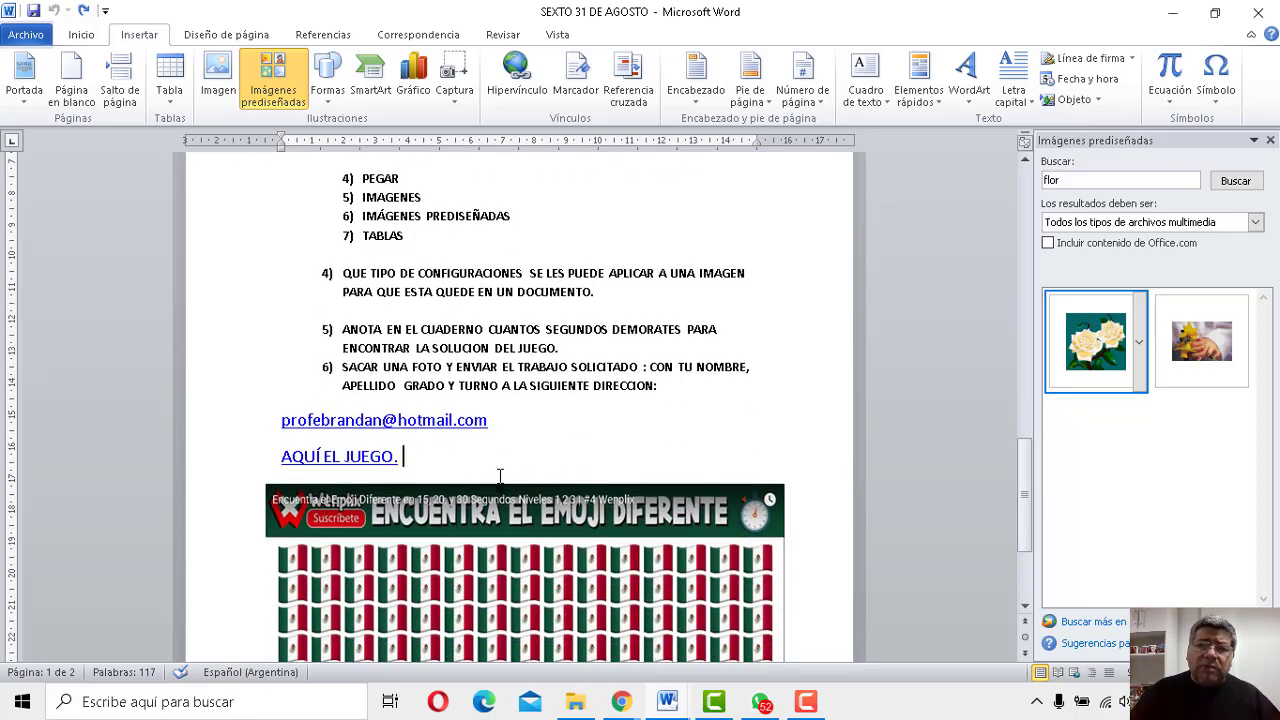
left_click_drag(504, 414, 270, 415)
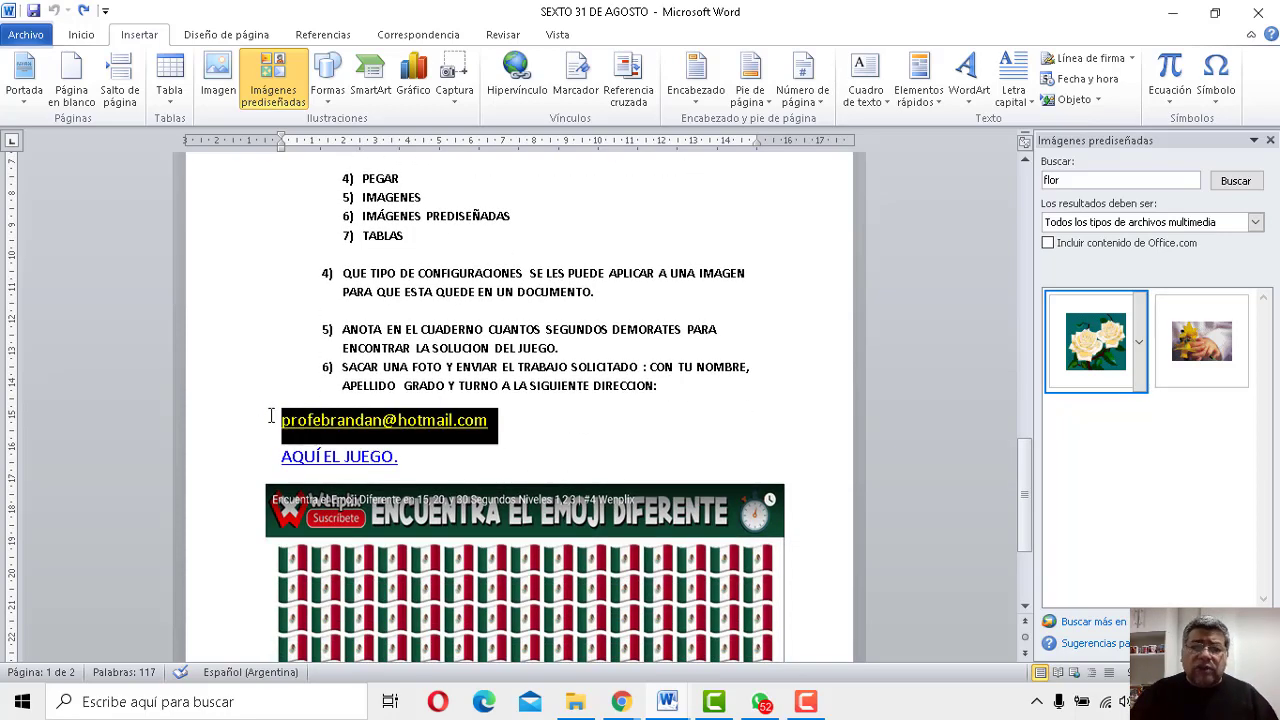
left_click(610, 451)
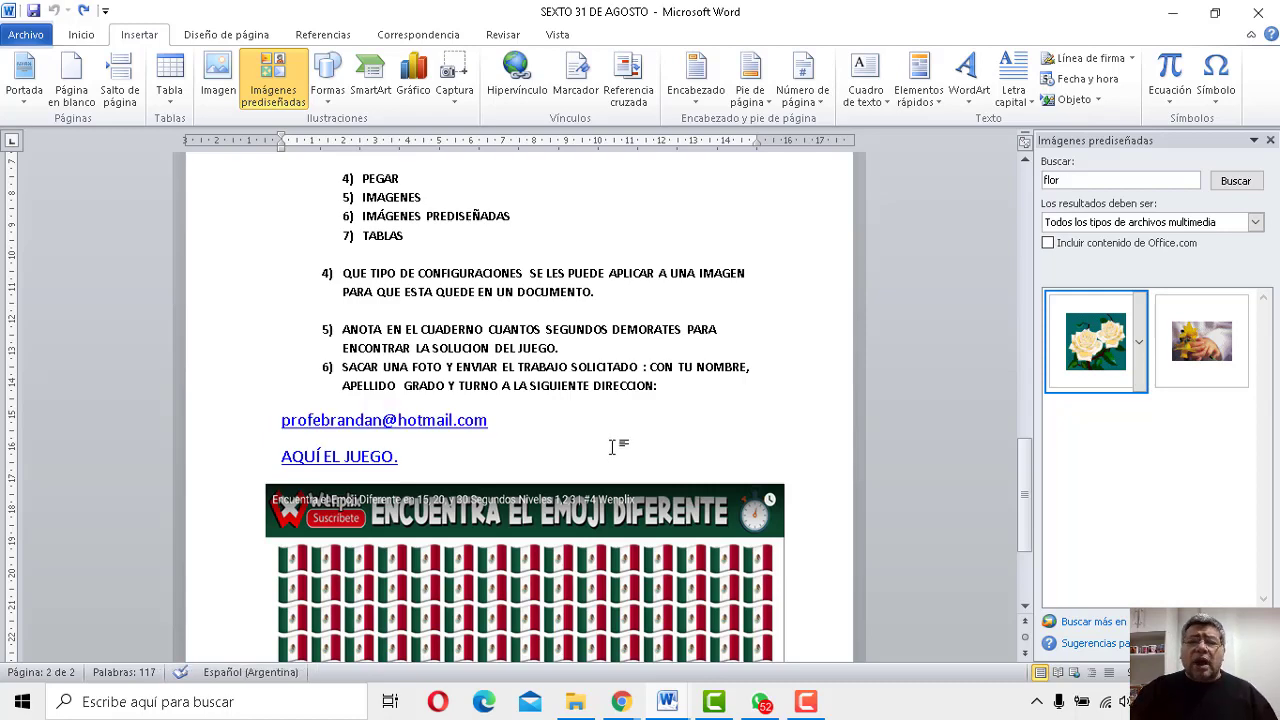
scroll(612, 444, "up", 4)
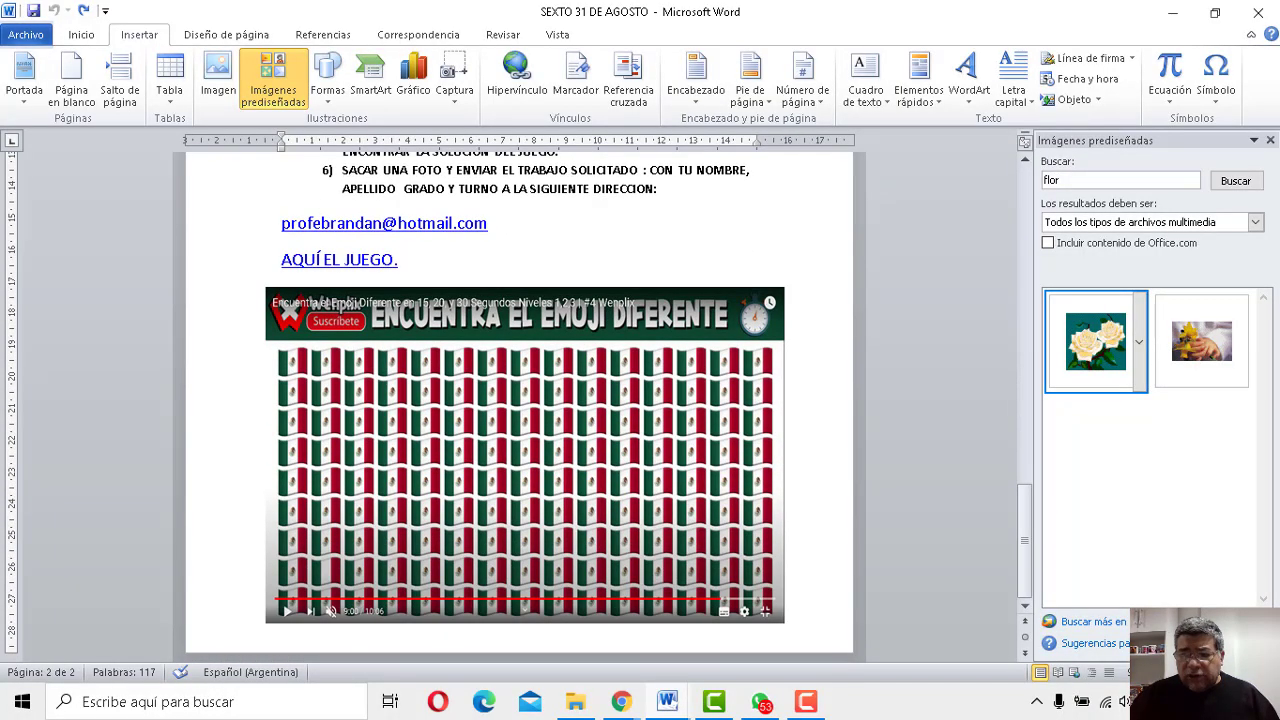
Zoom and scroll so the Encuentra el emoji diferente game video is fully visible
scroll(520, 400, "down", 1)
scroll(520, 400, "up", 4)
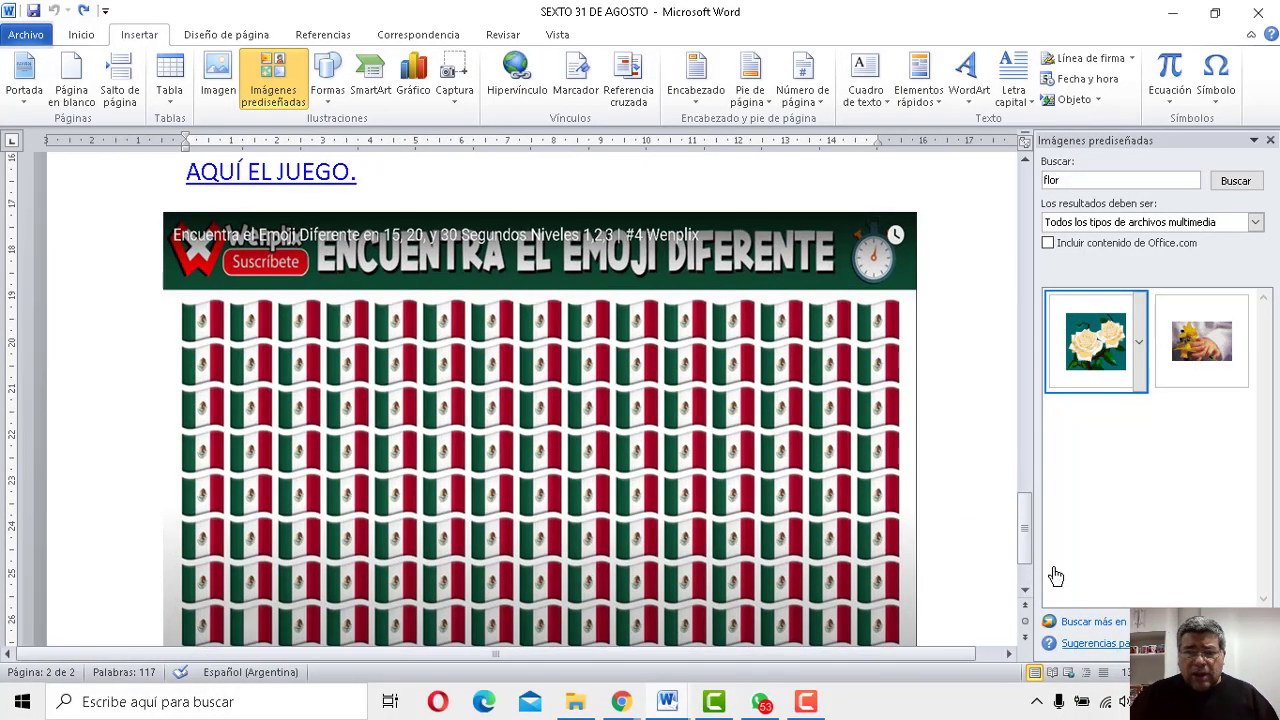
scroll(969, 527, "down", 1)
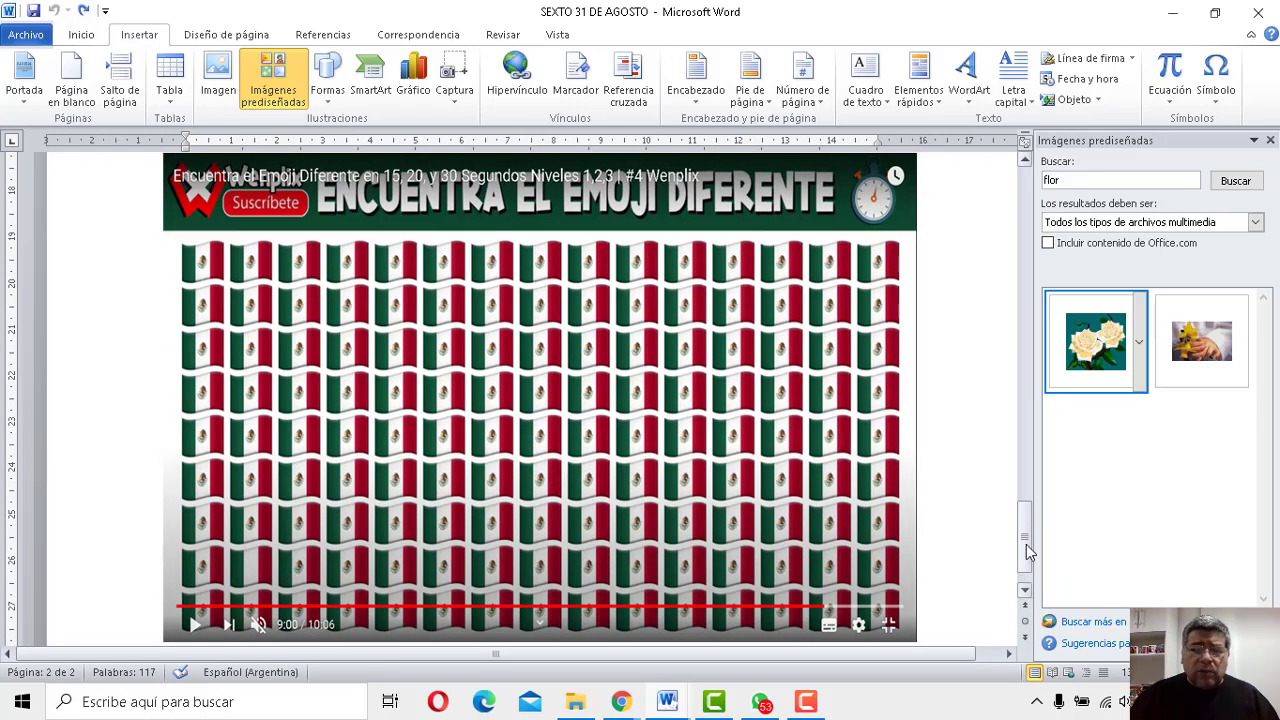
left_click_drag(1025, 535, 1028, 544)
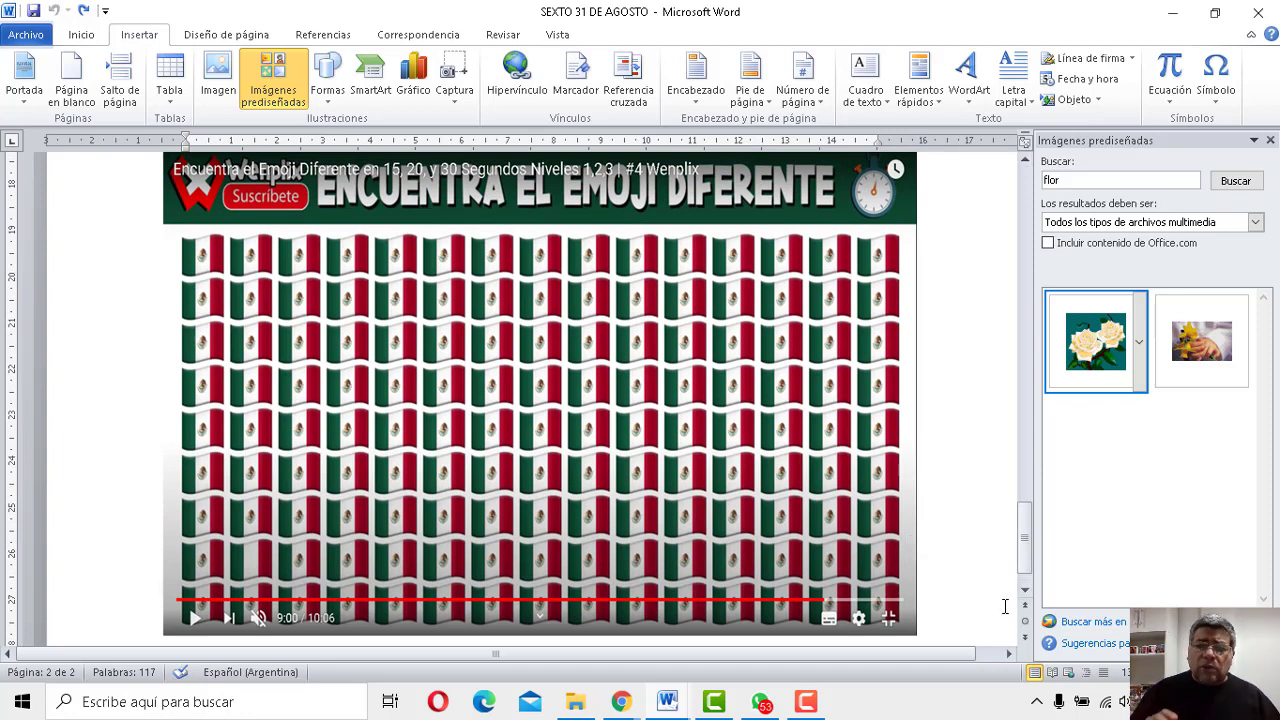